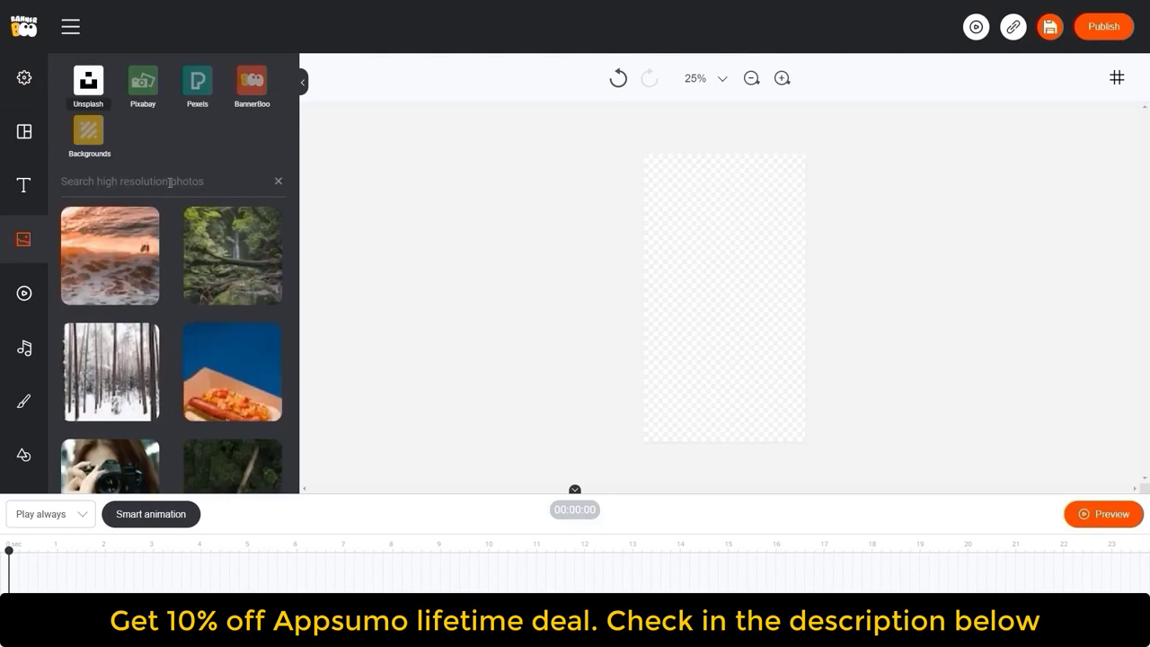
- Search the Unsplash photos for salad and add the bowl with the green backdrop to the canvas
text(salad)
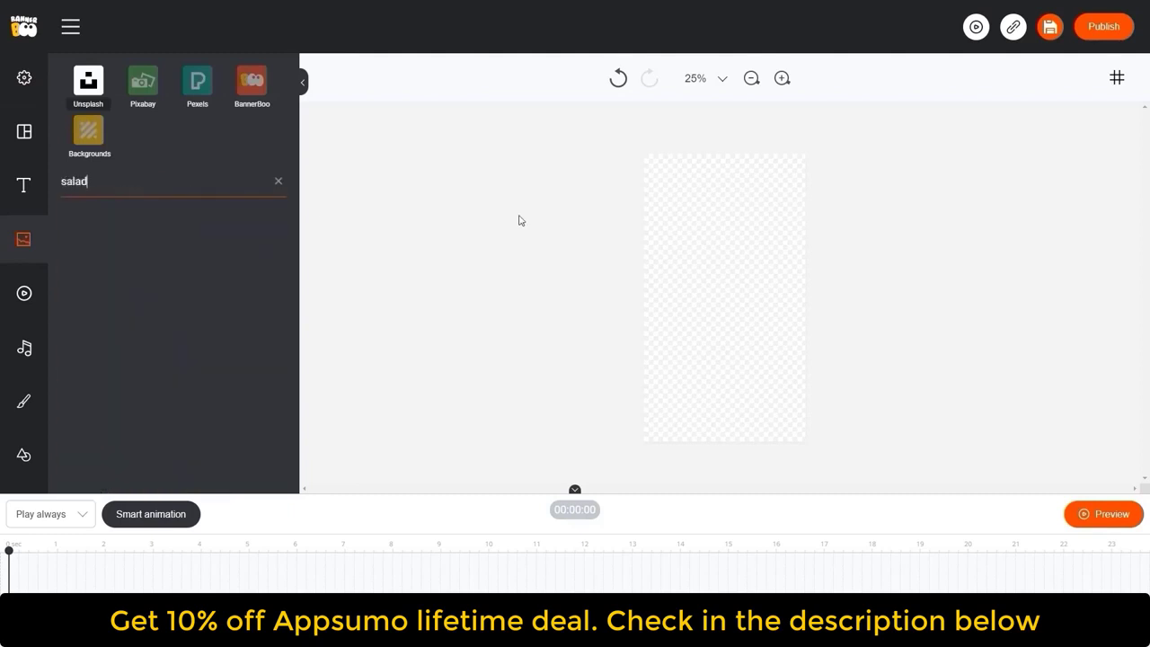
scroll(176, 320, down, 2)
scroll(176, 320, down, 10)
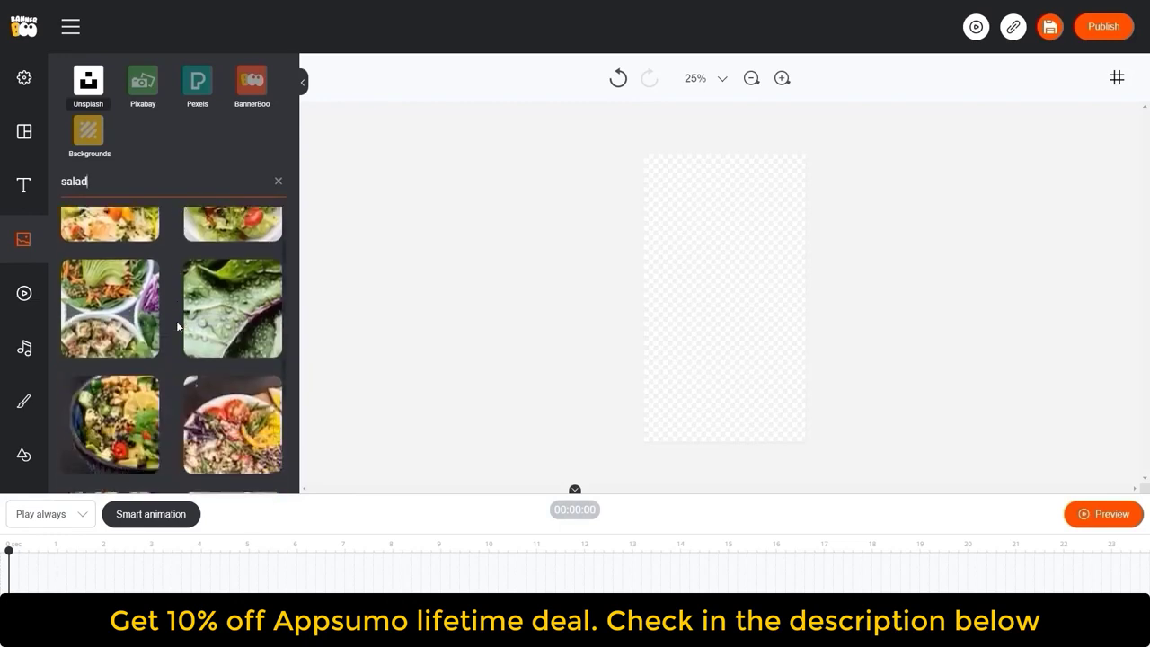
click(149, 341)
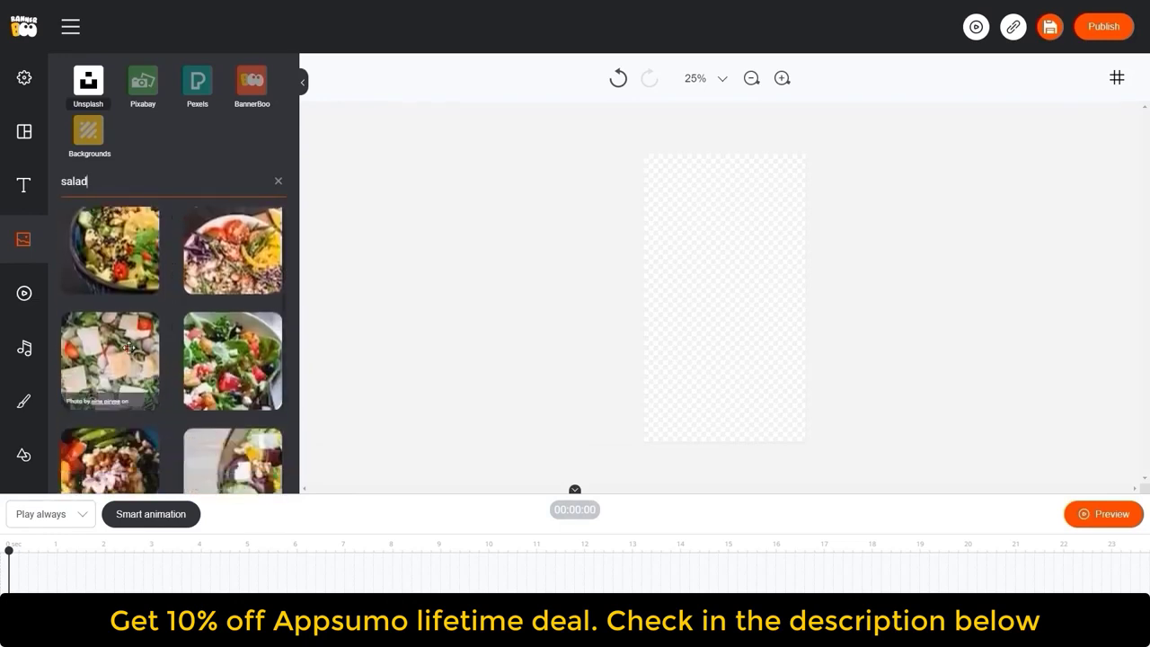
click(736, 336)
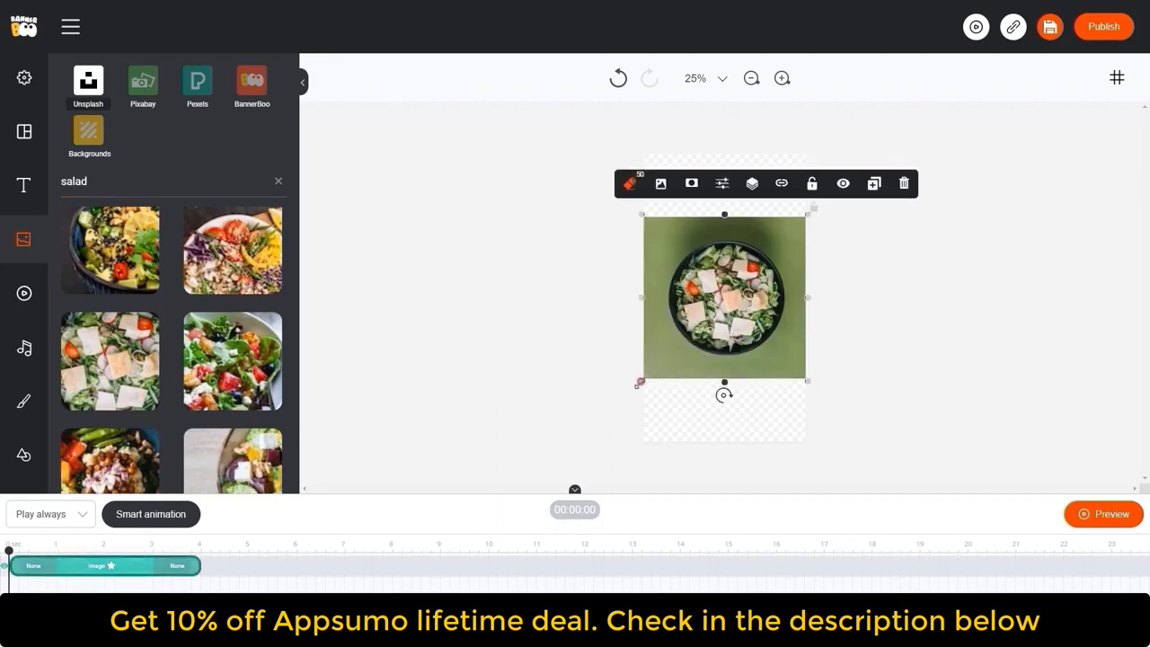
- Enlarge the salad photo, place it over the lower part of the canvas and remove its background
drag(641, 379, 531, 502)
drag(697, 341, 754, 379)
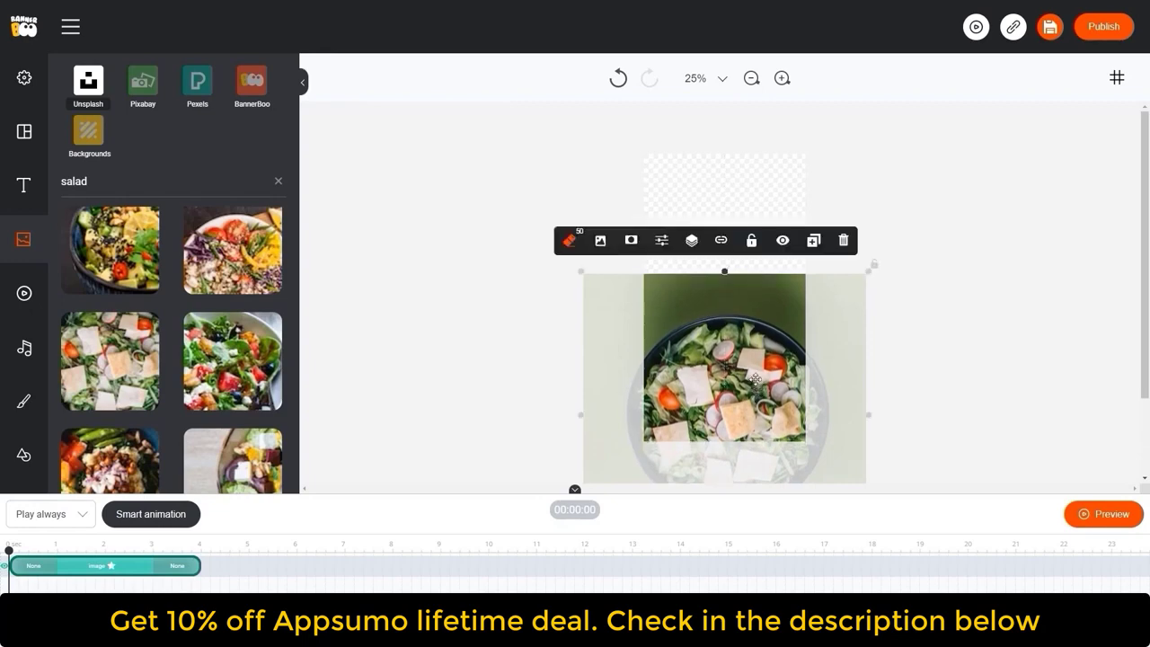
click(569, 239)
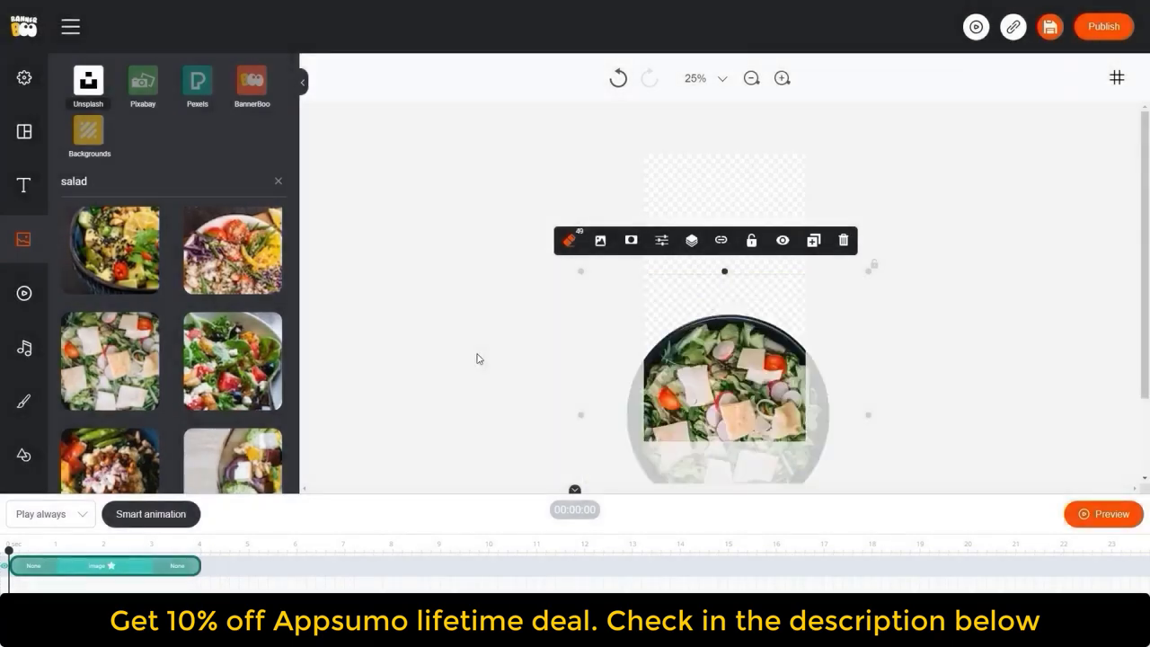
click(479, 371)
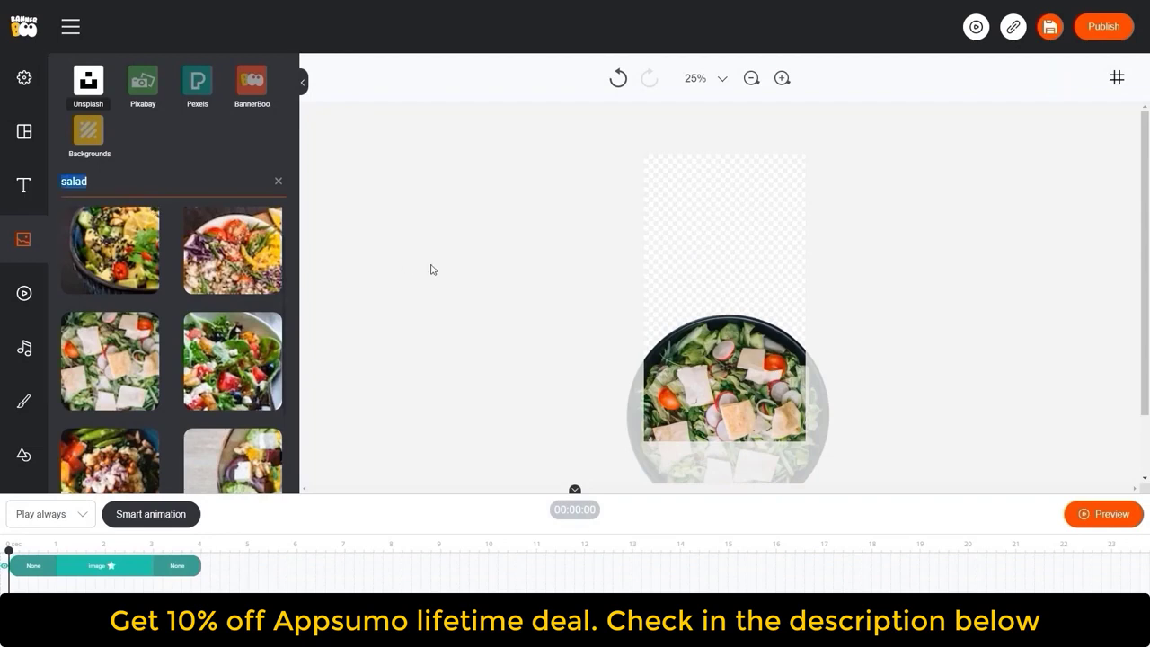
- Search the photos for pasta and add the pasta bowl on dark wood to the canvas
text(pasta)
scroll(168, 244, down, 10)
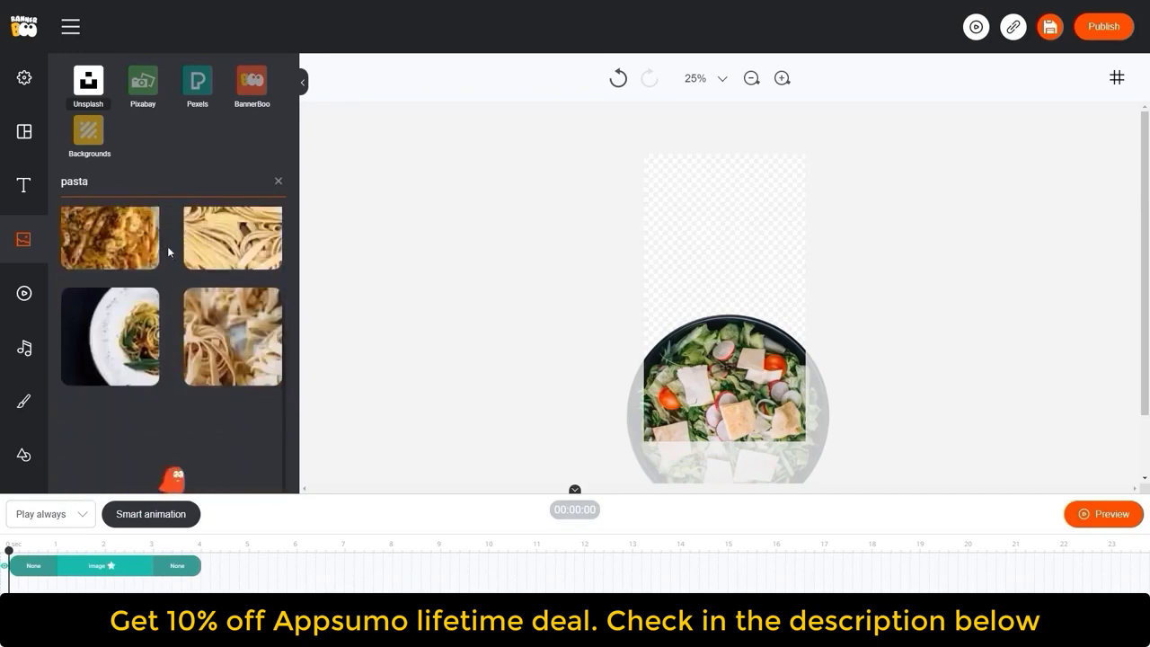
scroll(167, 246, down, 10)
click(183, 325)
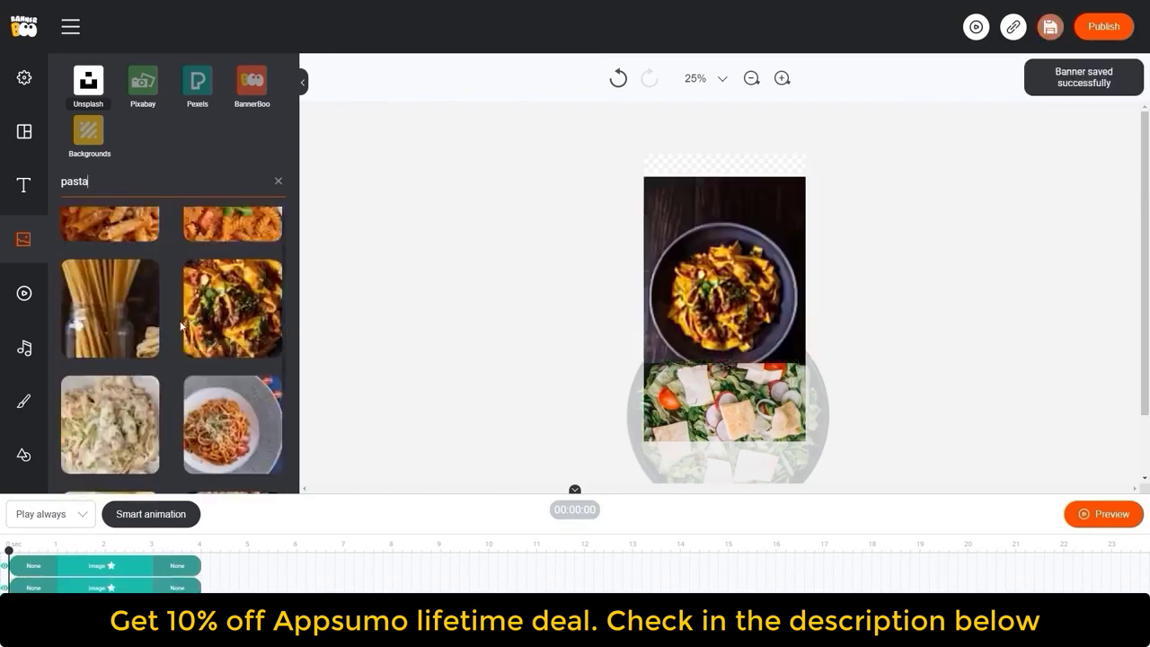
- Enlarge the pasta bowl, position it over the salad bowl and remove its background
click(650, 432)
drag(589, 460, 761, 398)
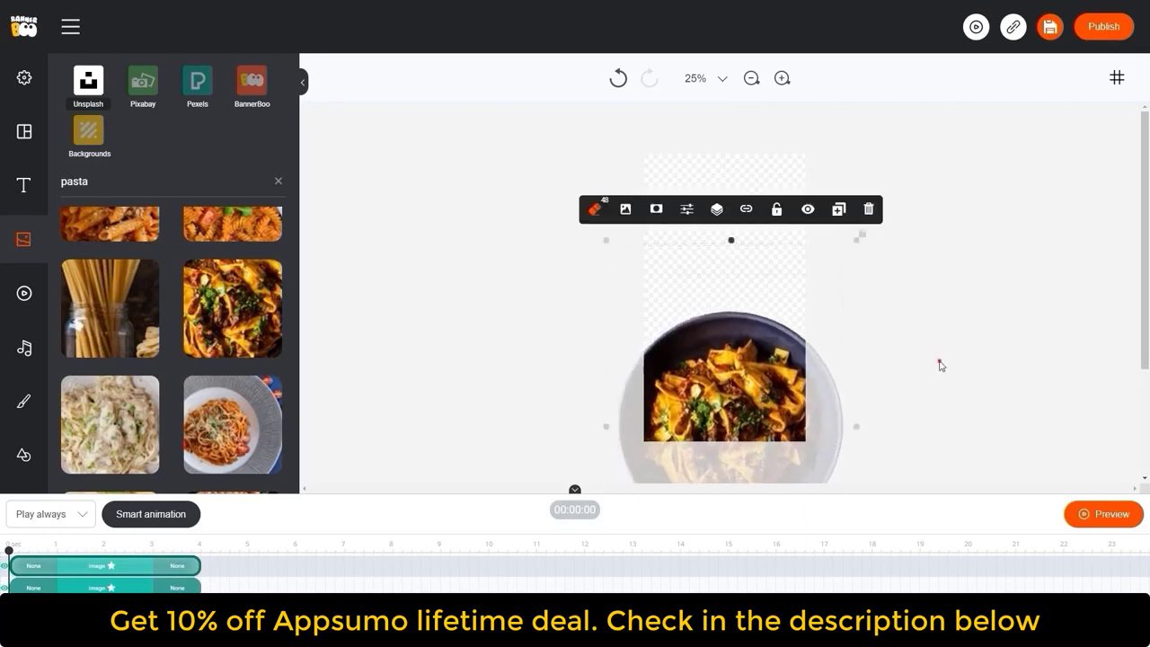
click(940, 365)
- Enable the rulers and place a horizontal guide at the upper edge of the pasta bowl
click(1118, 79)
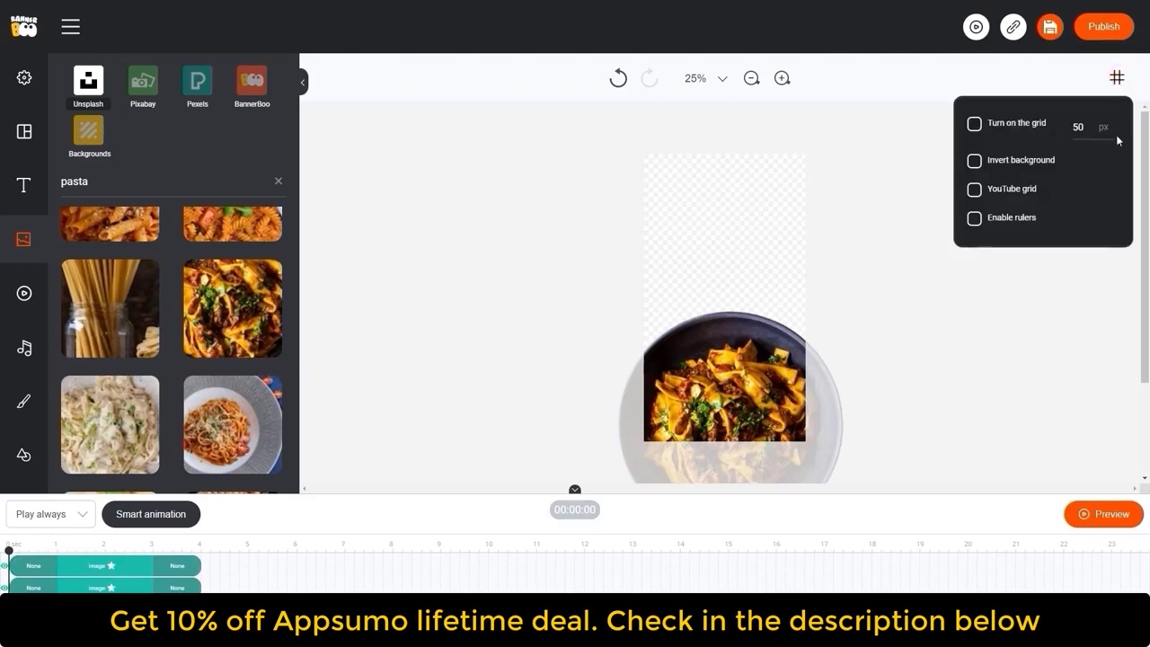
click(974, 218)
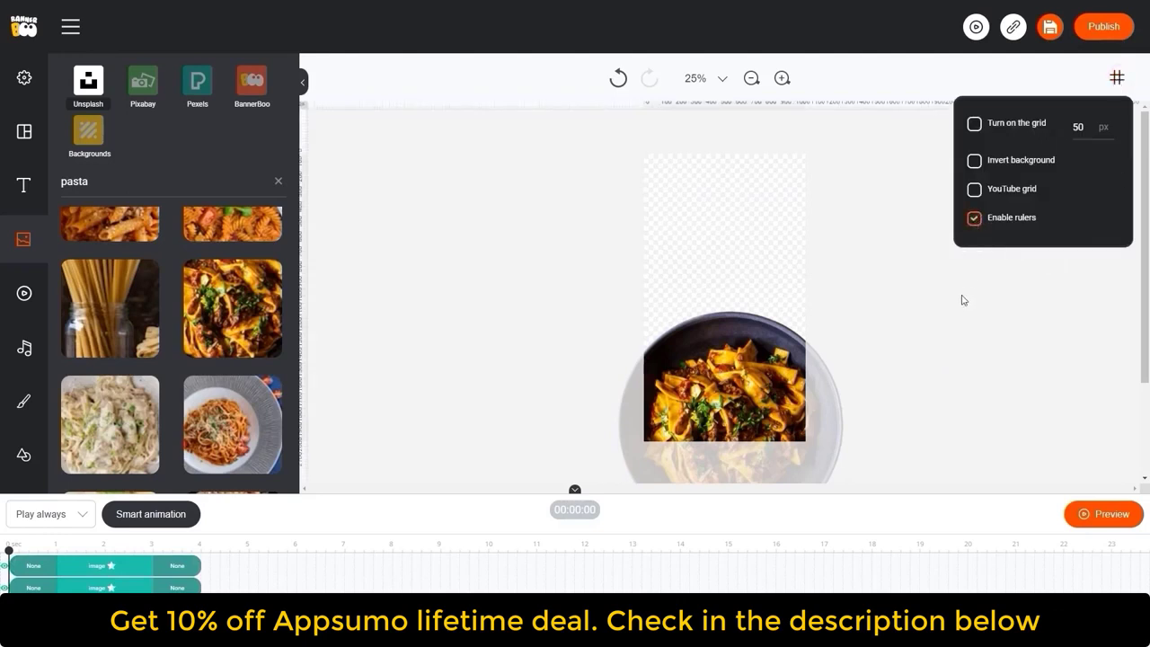
click(960, 295)
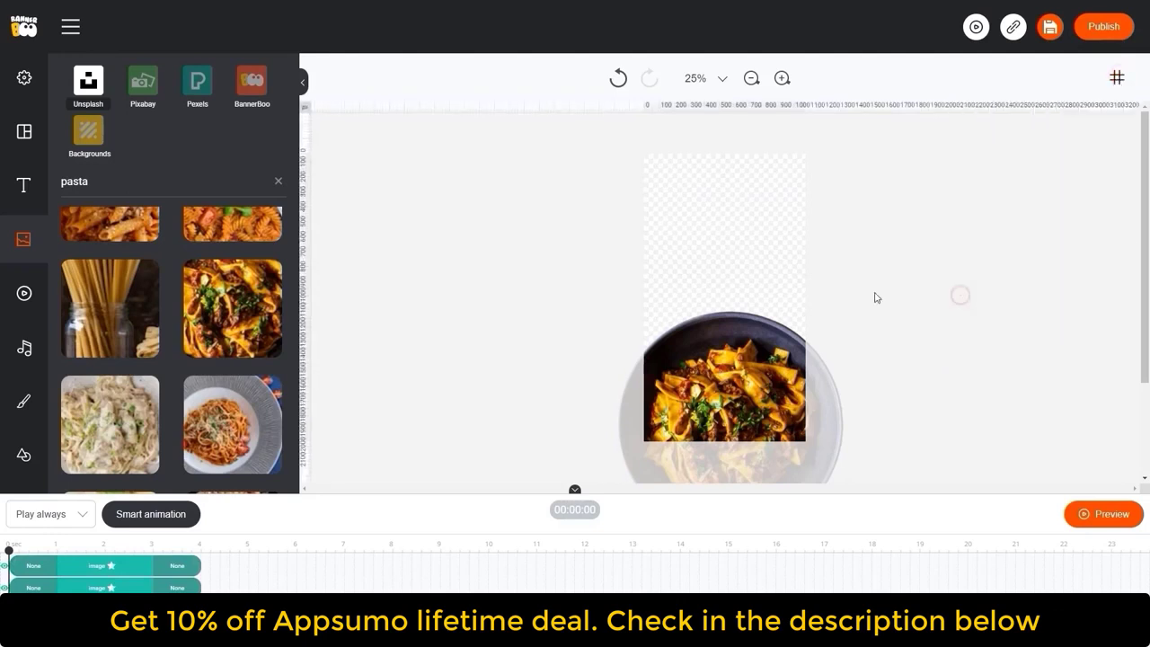
click(306, 312)
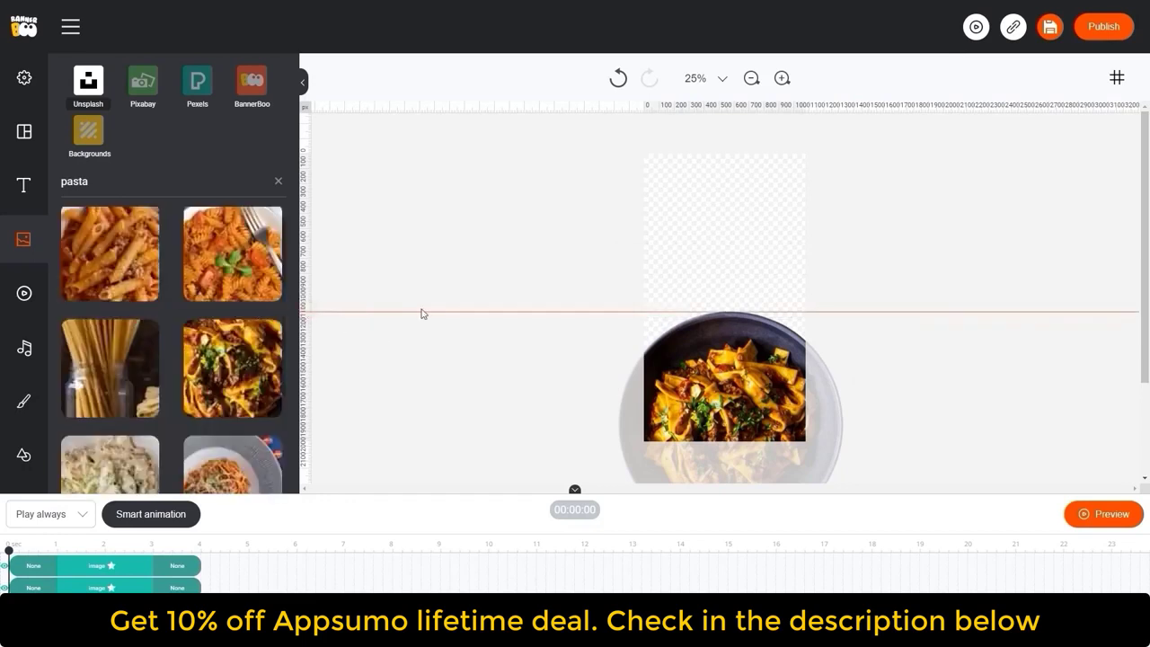
- Search the photos for waffles and add the plated waffle with berries to the canvas
double_click(97, 188)
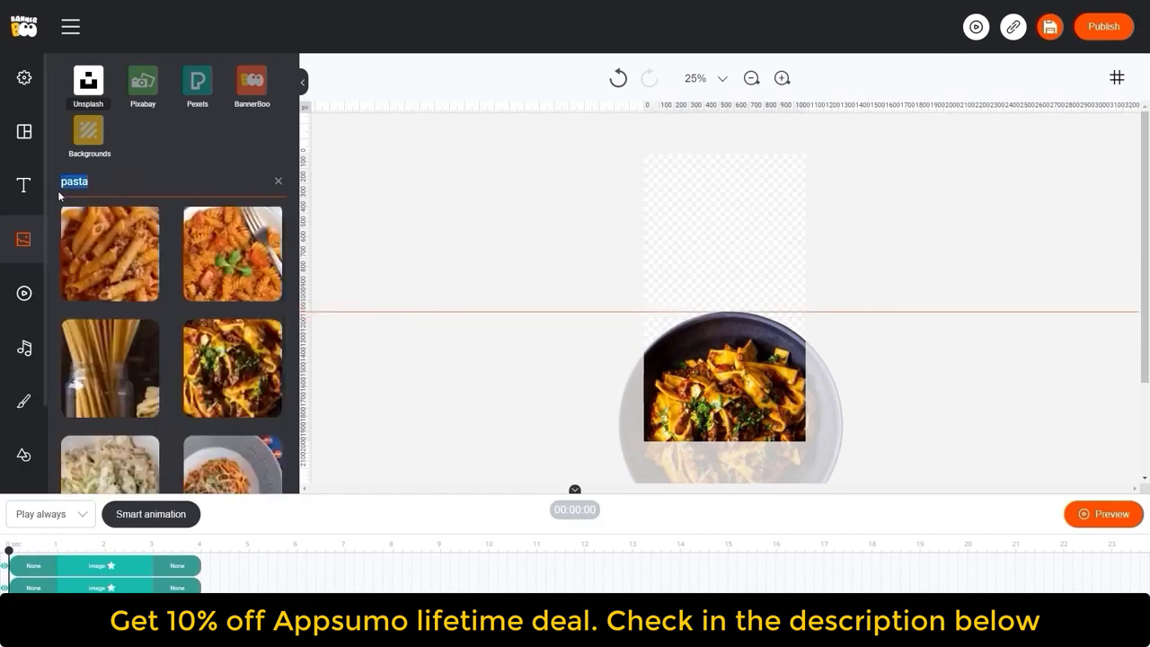
text(waffles)
scroll(172, 254, down, 8)
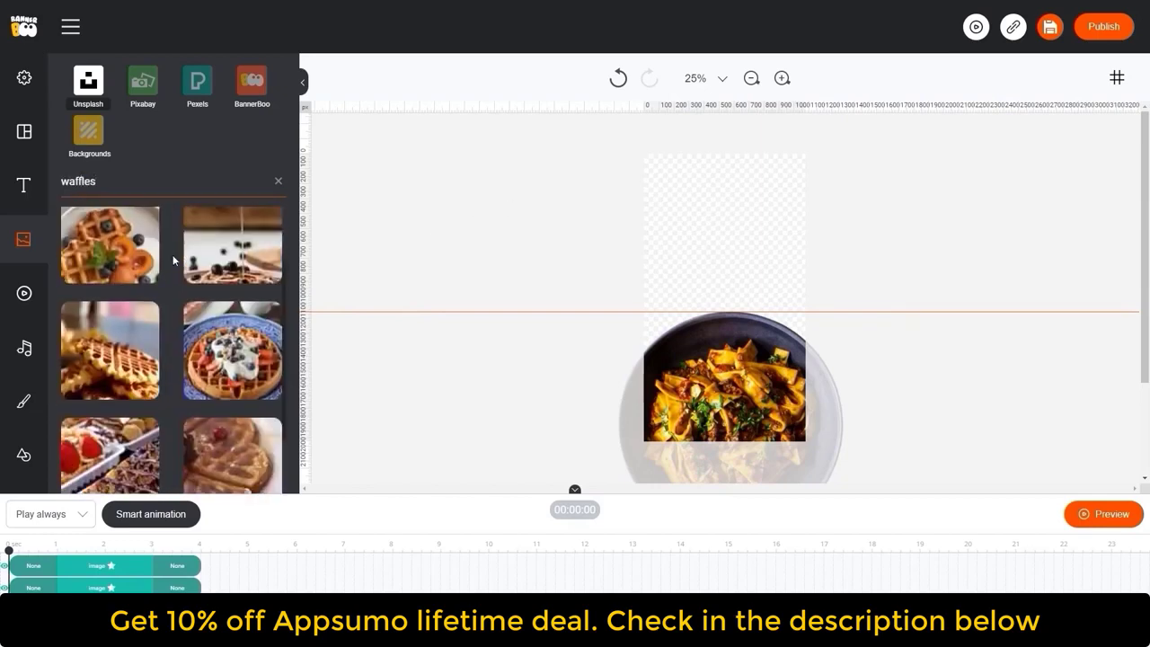
click(110, 280)
- Enlarge the waffle photo, centre its plate on the canvas and remove its background
drag(645, 405, 552, 486)
drag(697, 252, 741, 268)
click(581, 164)
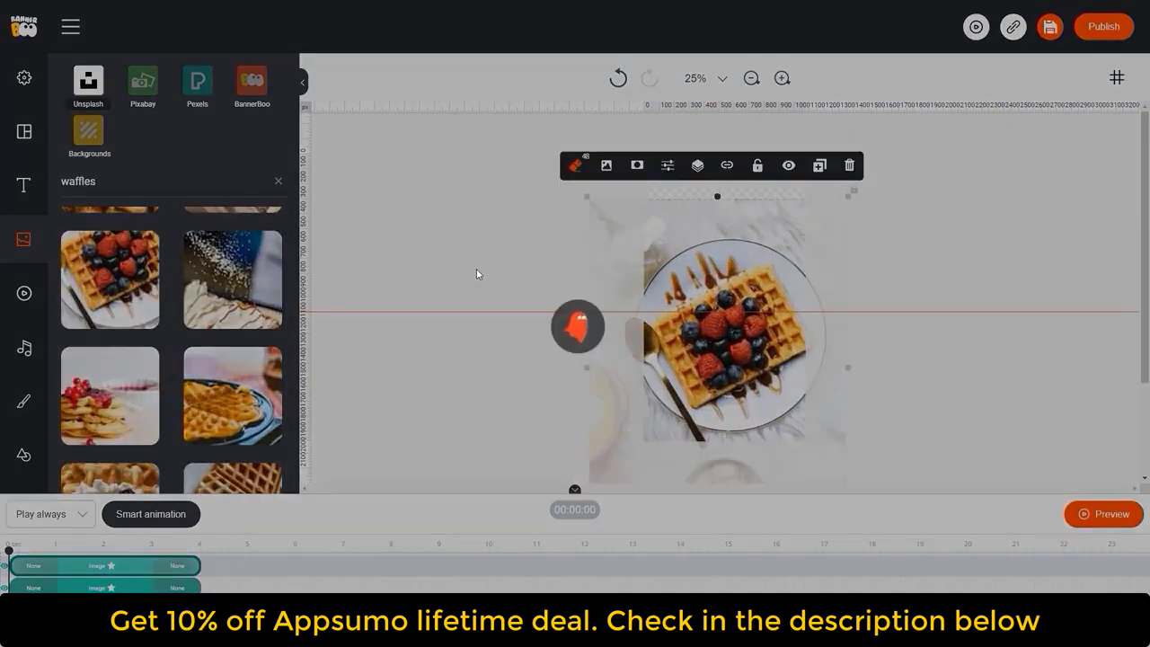
- Rotate and enlarge the waffle plate, placing it at the canvas bottom with its upper edge at the guide
drag(731, 334, 538, 249)
drag(538, 448, 454, 431)
drag(574, 204, 764, 380)
click(447, 257)
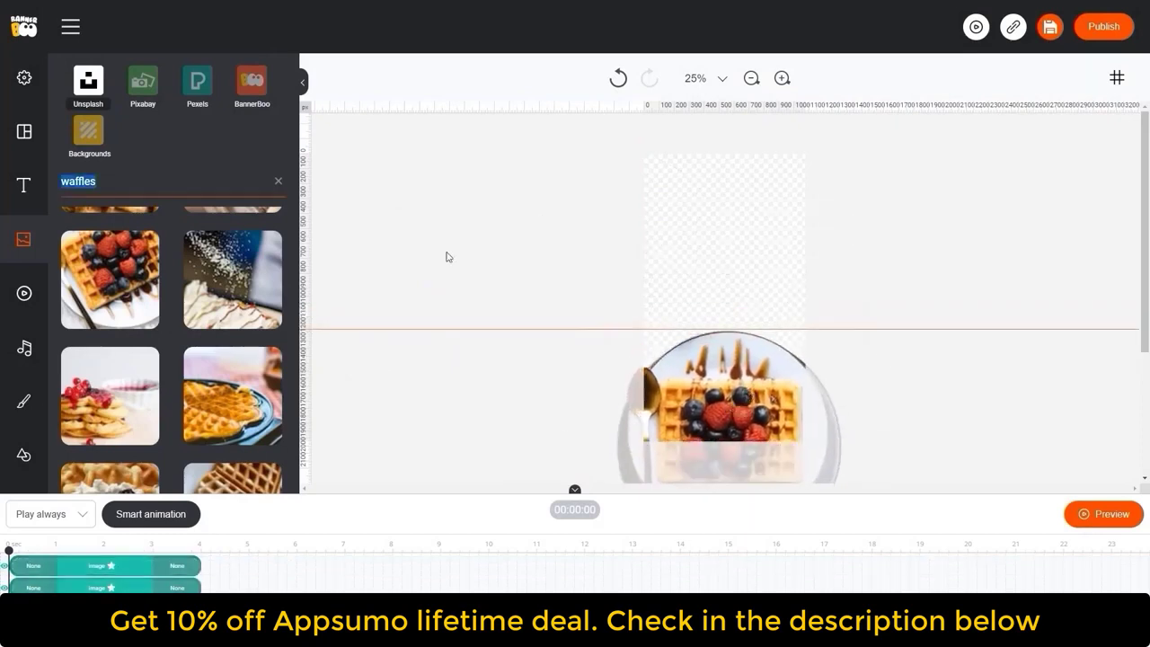
- Search the photos for black background and add the cracked dark stone texture to the canvas
text(black background)
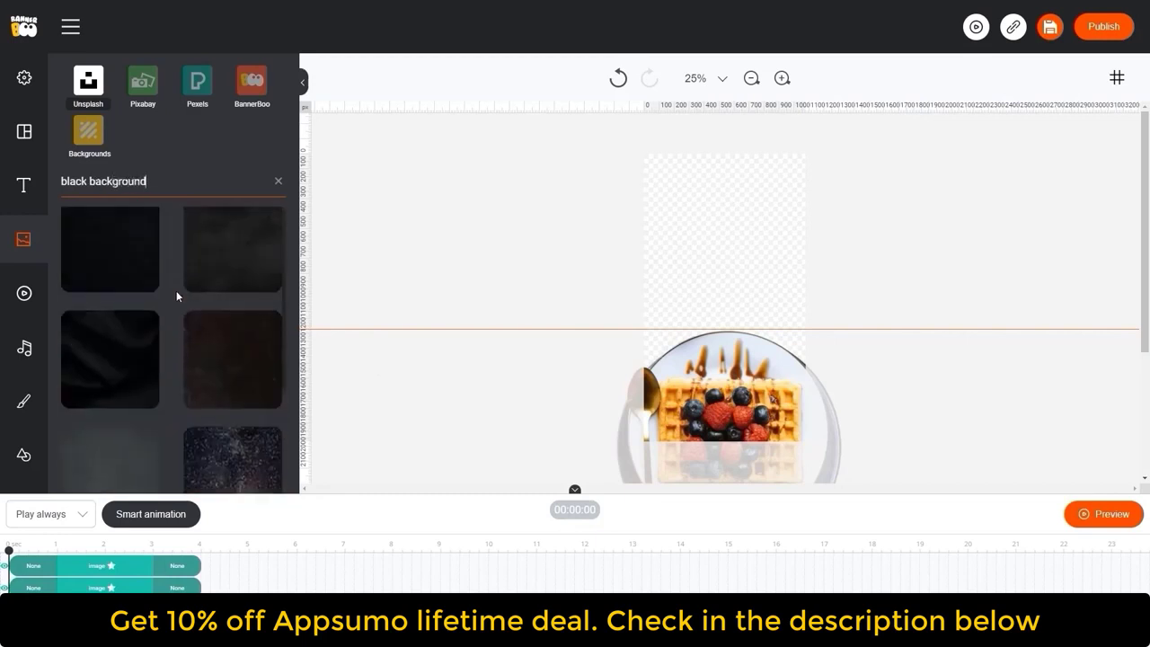
scroll(172, 293, down, 3)
scroll(169, 298, down, 5)
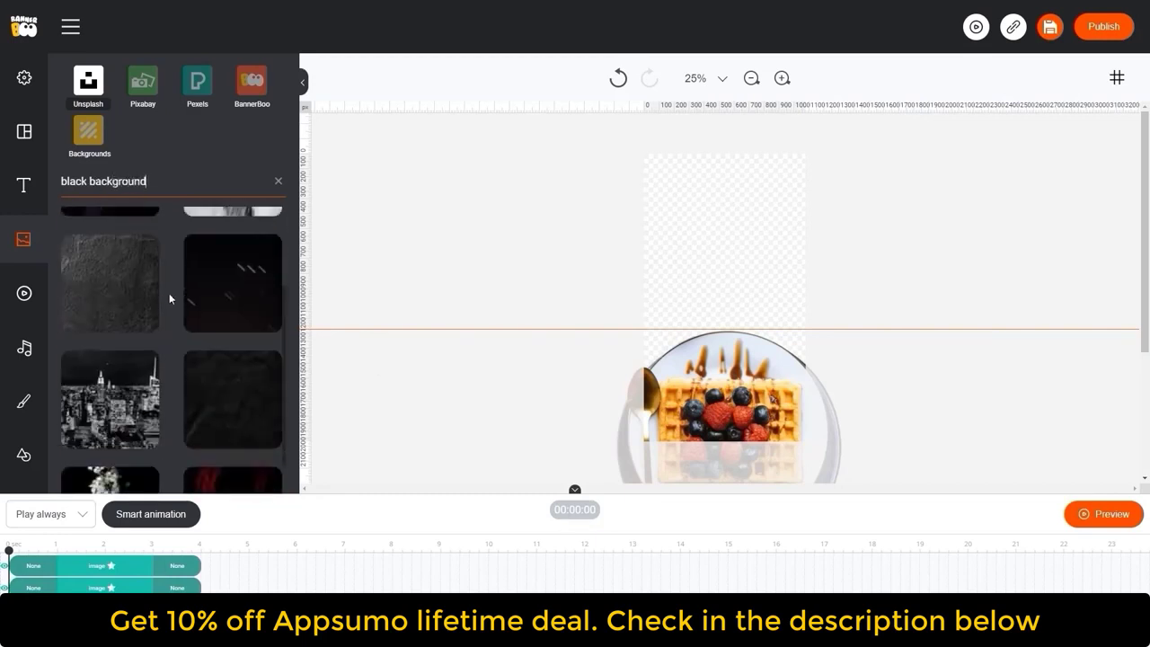
drag(121, 276, 724, 242)
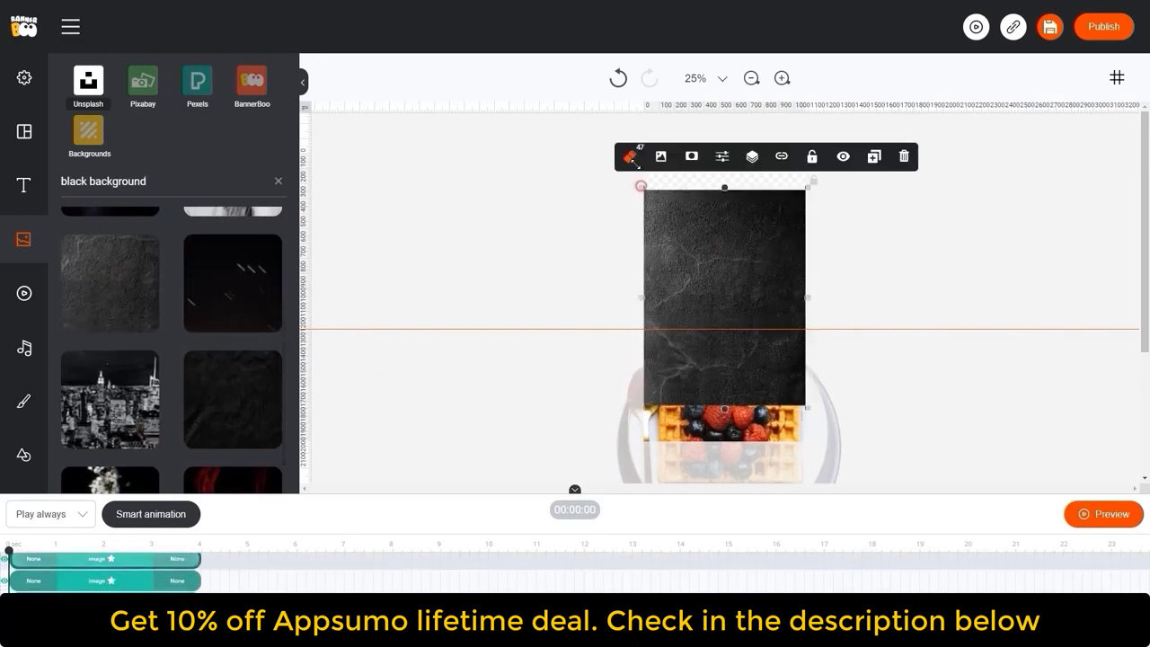
- Enlarge and reposition the dark texture so it covers the entire canvas
drag(636, 162, 605, 115)
drag(692, 151, 718, 197)
drag(617, 164, 593, 131)
drag(729, 214, 742, 221)
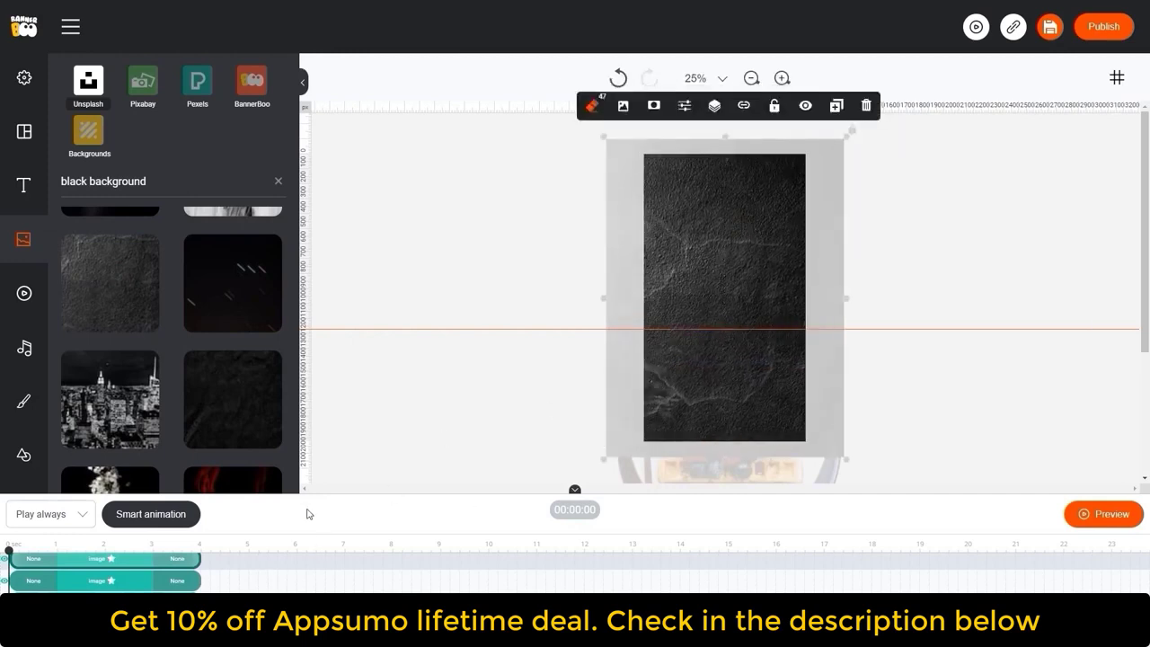
- Move the dark texture to the lowest timeline layer and extend its duration to 15 seconds
drag(336, 492, 342, 421)
drag(127, 490, 113, 557)
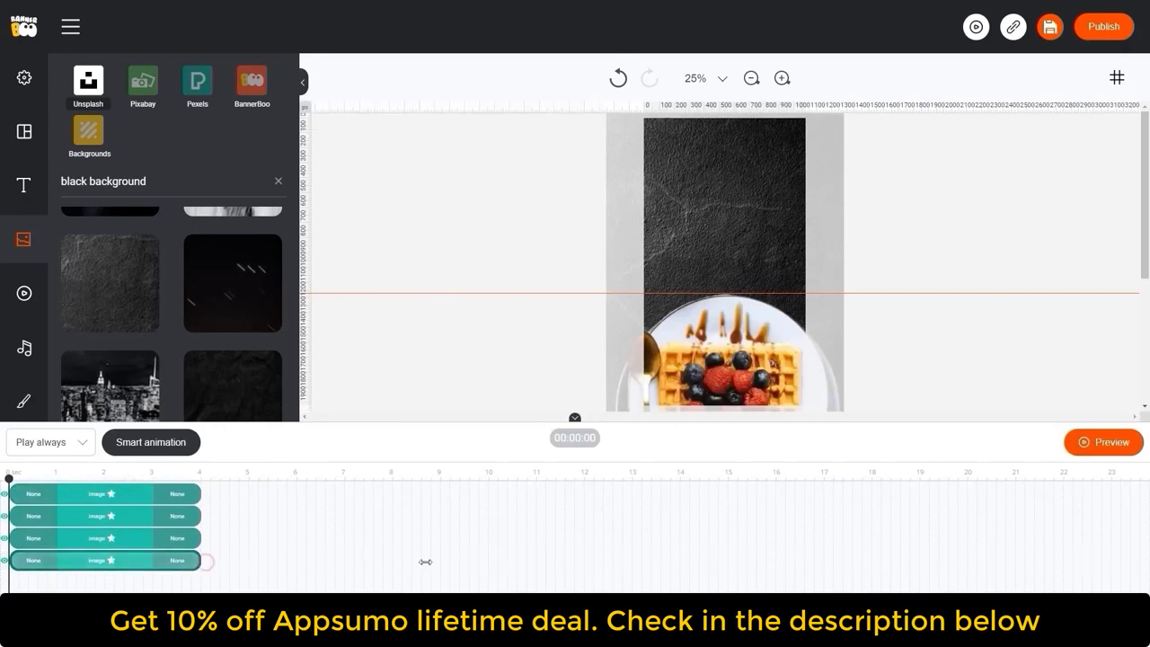
drag(425, 561, 728, 560)
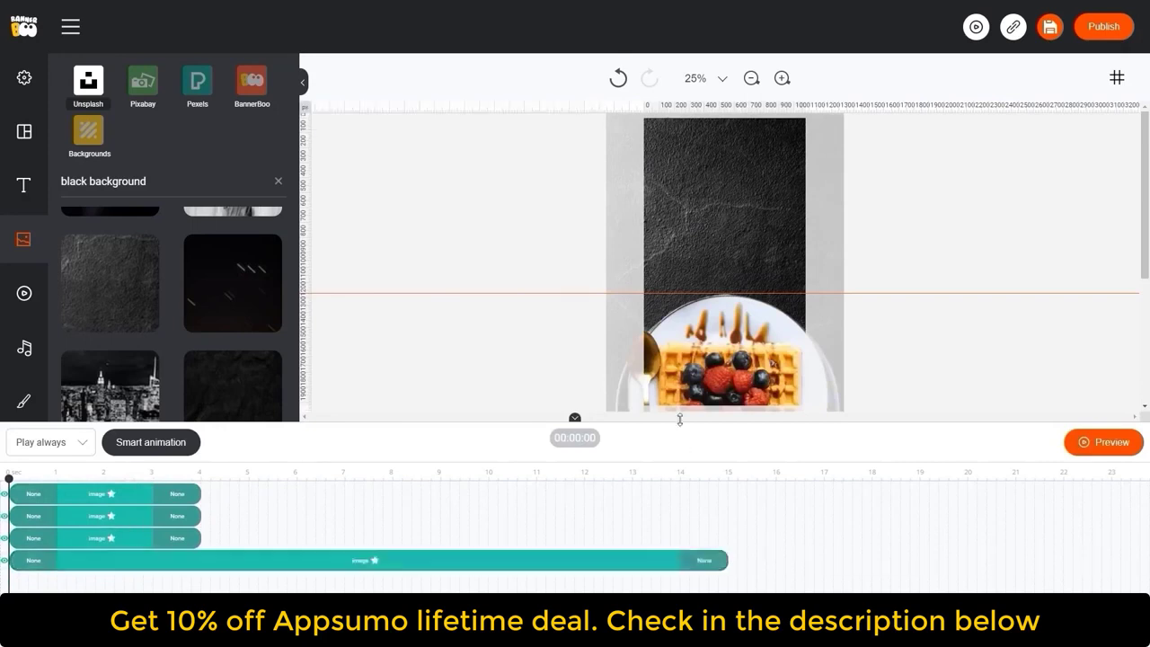
- Adjust the brightness of the dark texture image
drag(680, 419, 680, 557)
click(706, 218)
click(684, 137)
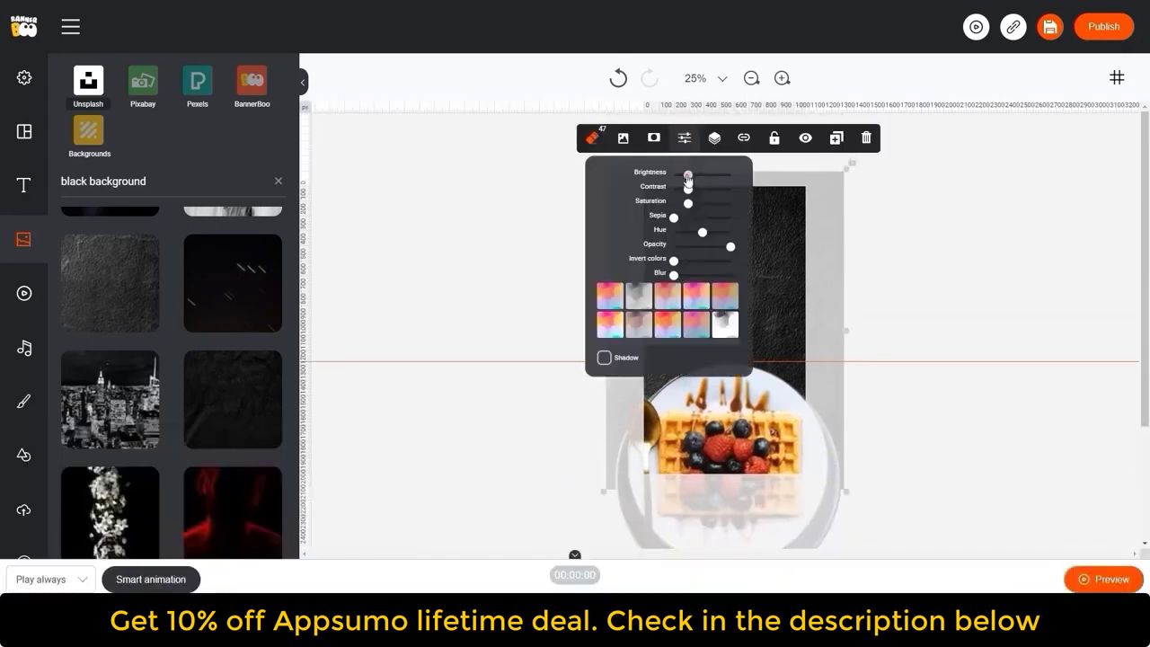
click(428, 303)
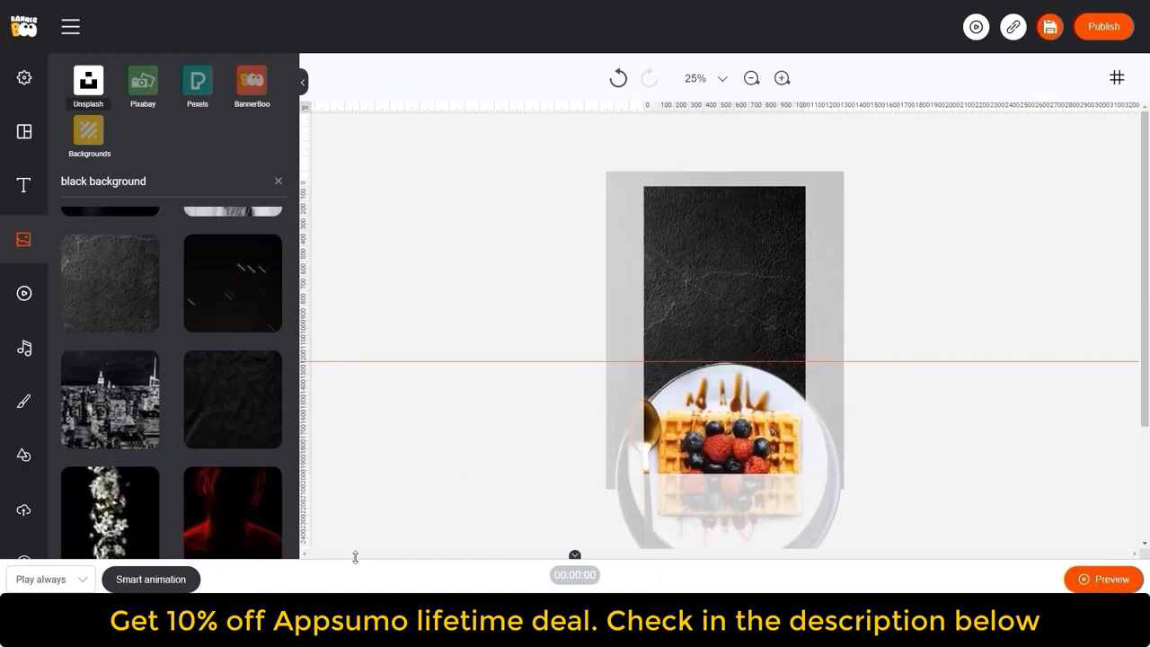
- Enlarge the timeline area and lock the dark texture image
drag(361, 428, 359, 459)
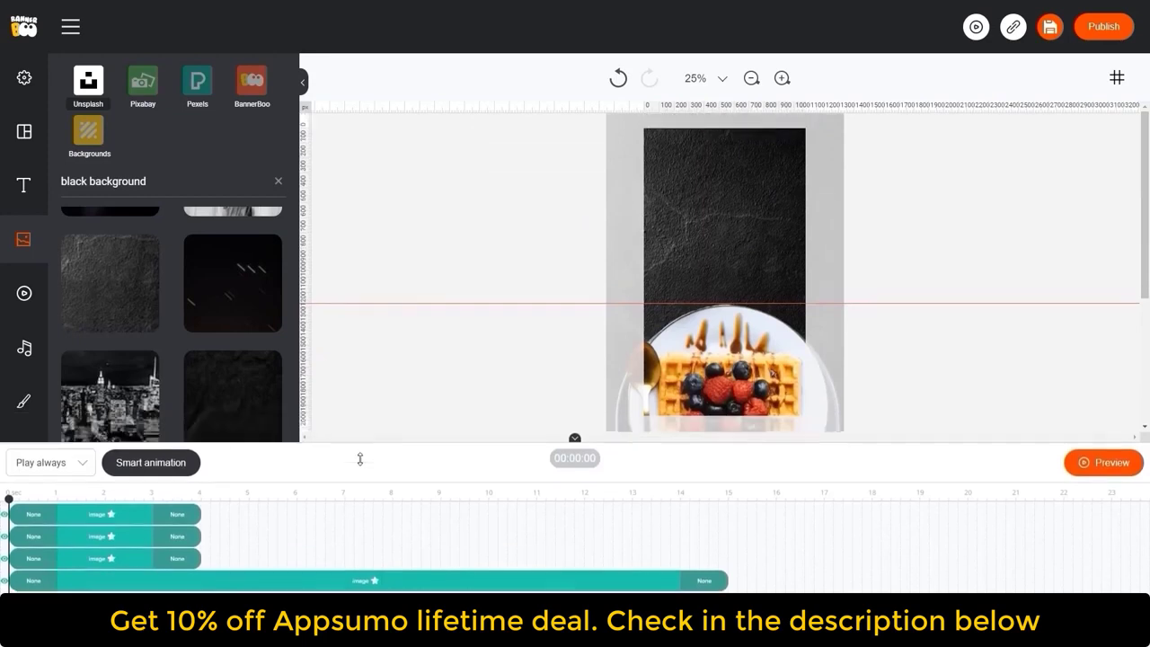
click(740, 220)
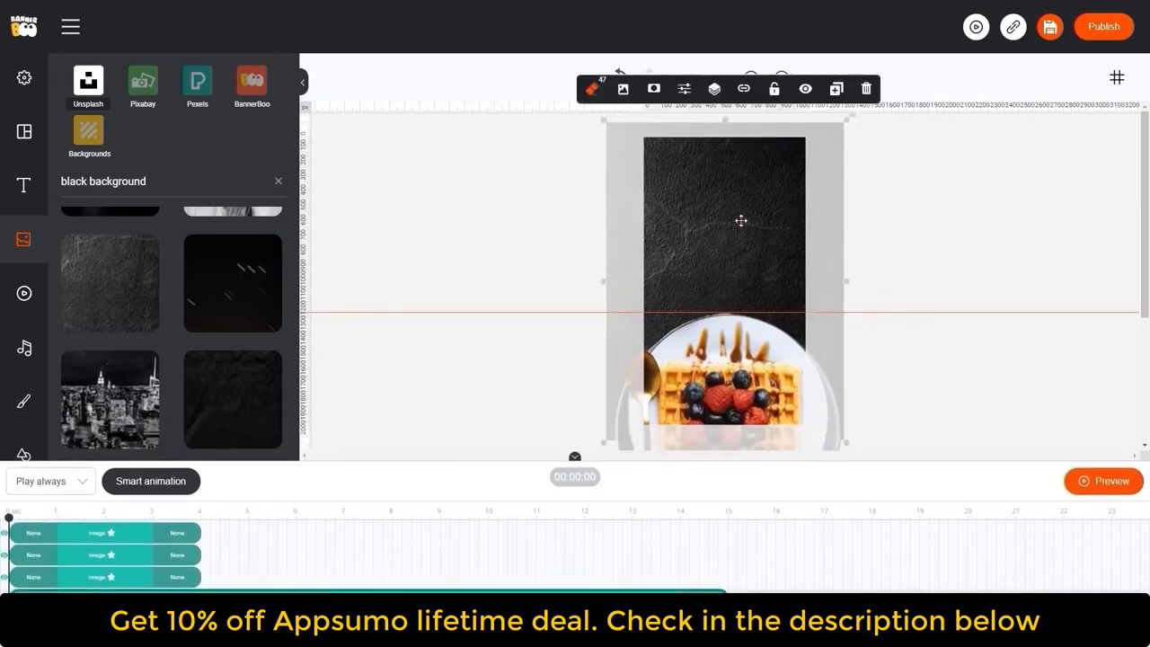
click(774, 93)
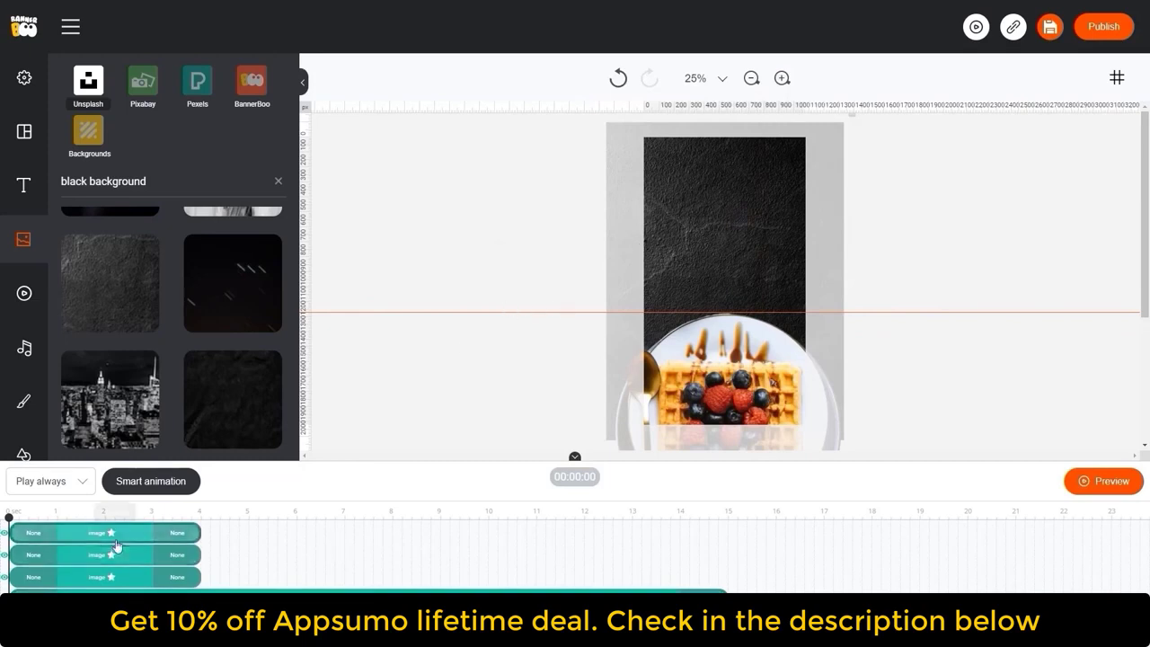
- Select the three food images together and set their entrance animation to Slide Down
drag(927, 384, 516, 431)
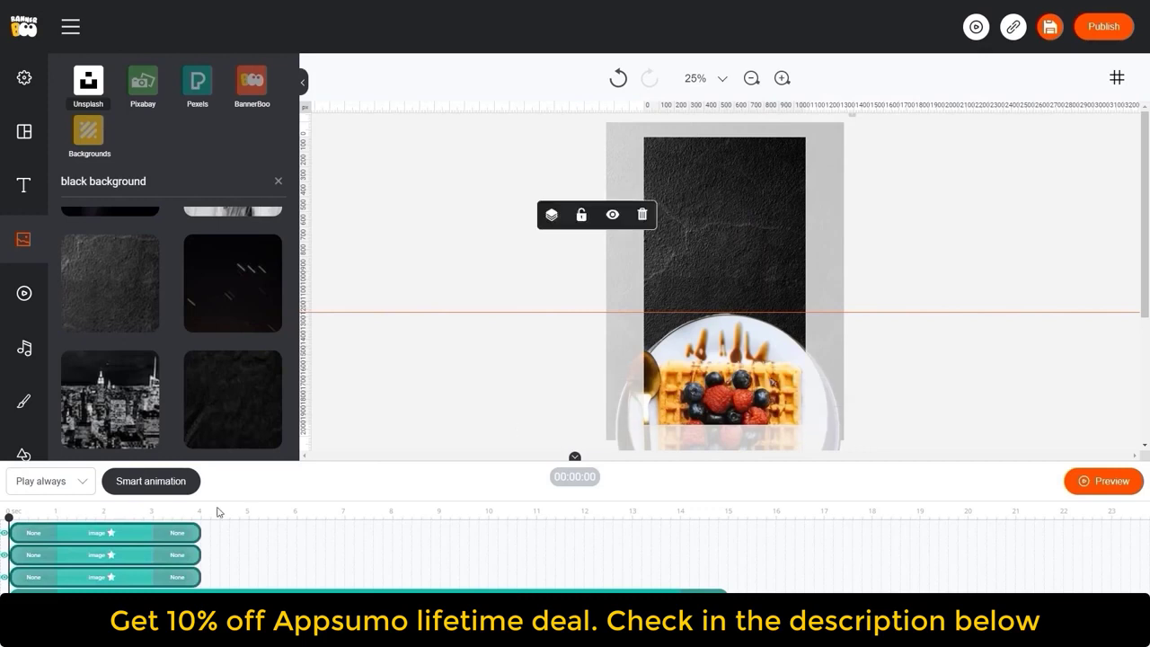
click(27, 533)
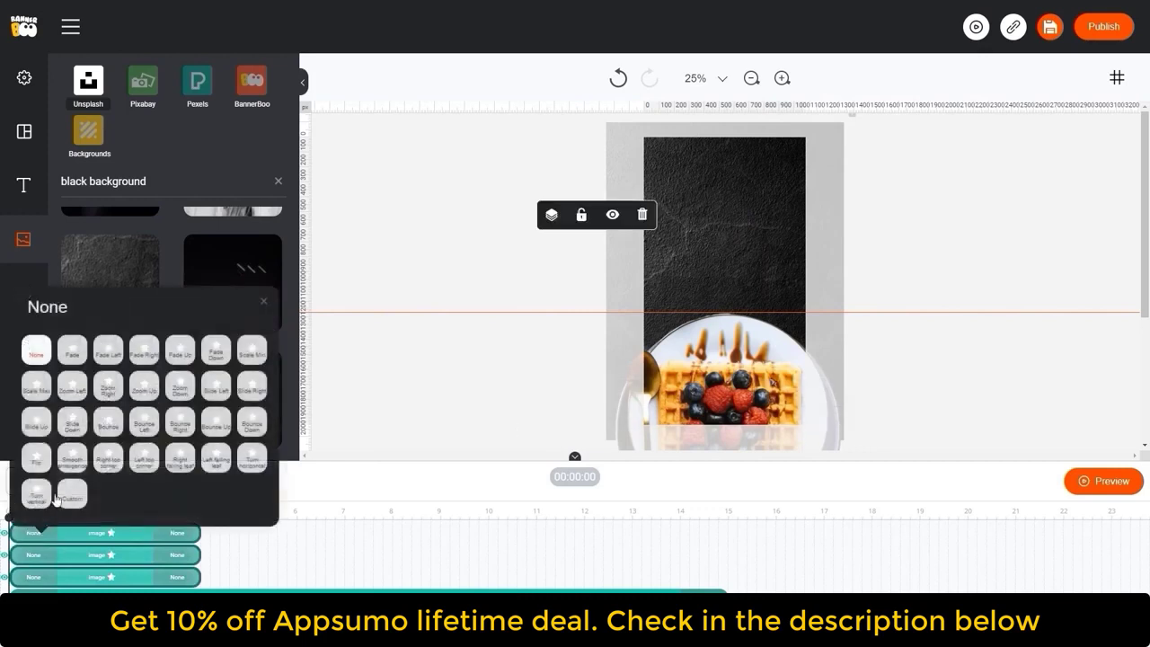
click(74, 424)
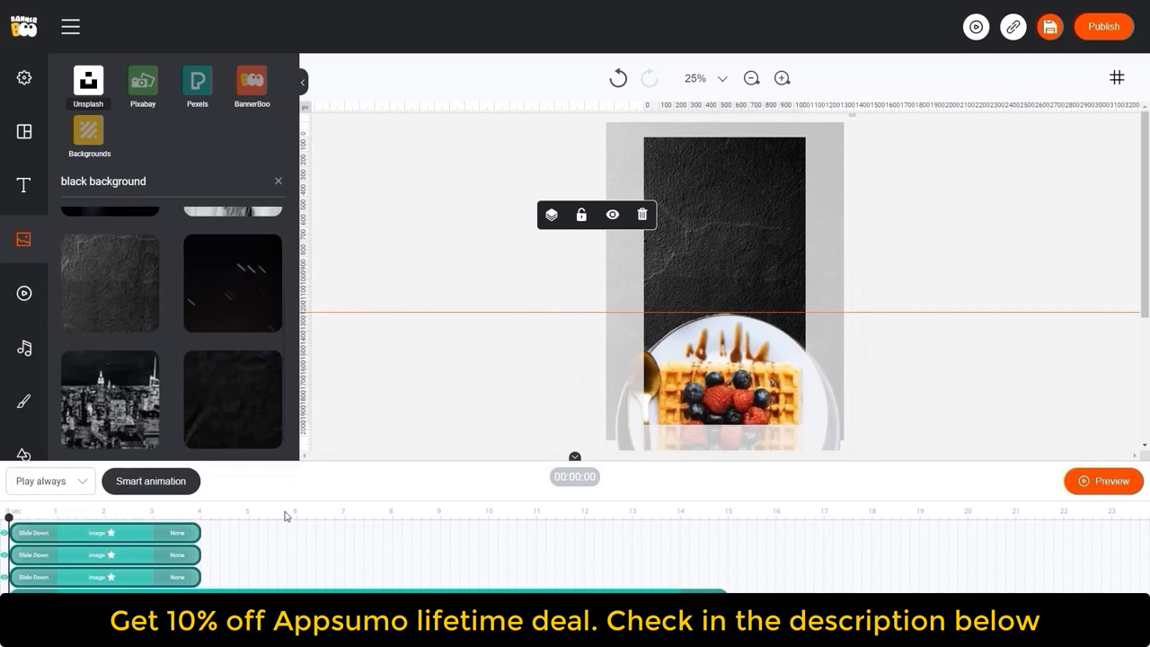
- Set the exit animation of the three food images to Slide Down and preview the banner
click(177, 533)
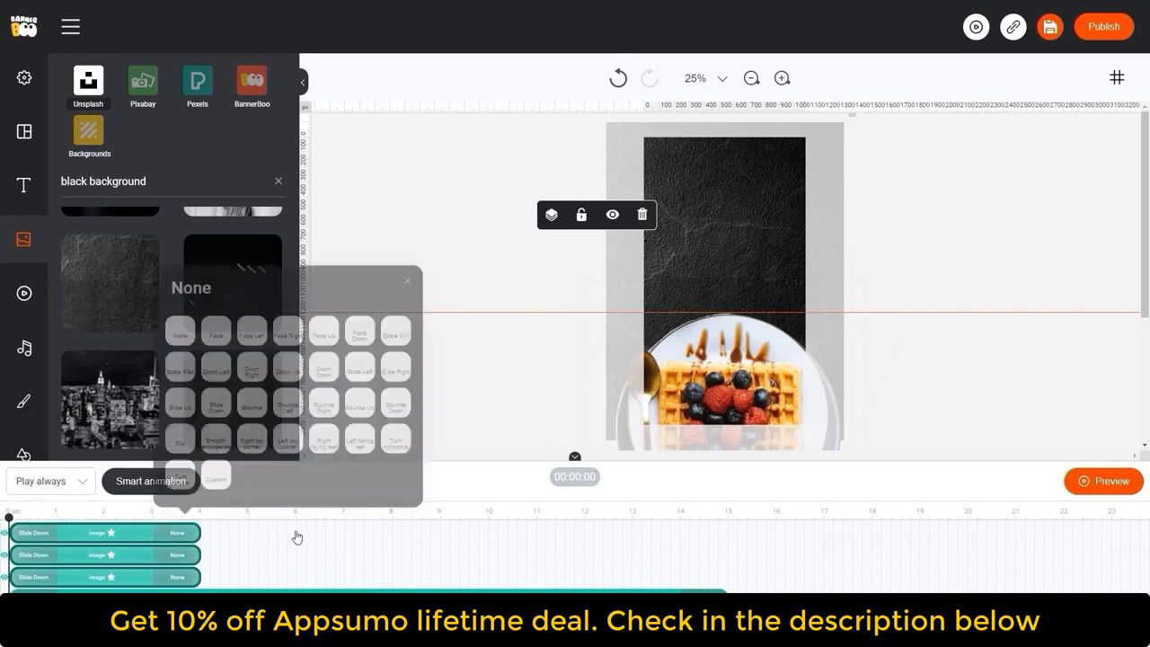
click(217, 403)
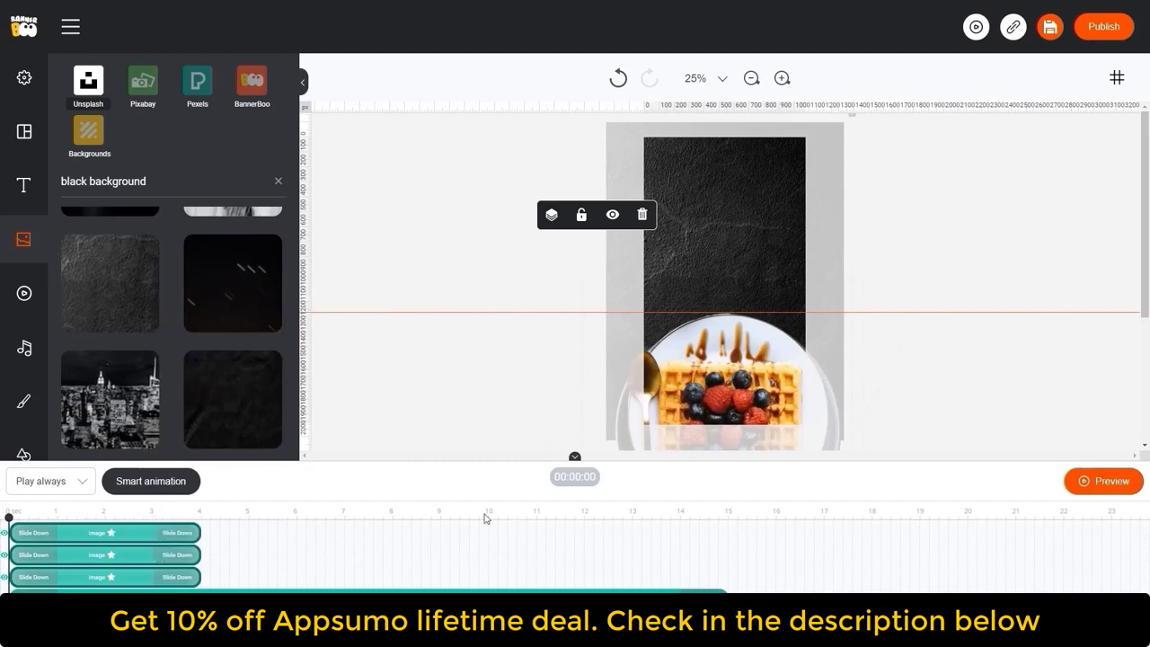
click(1101, 481)
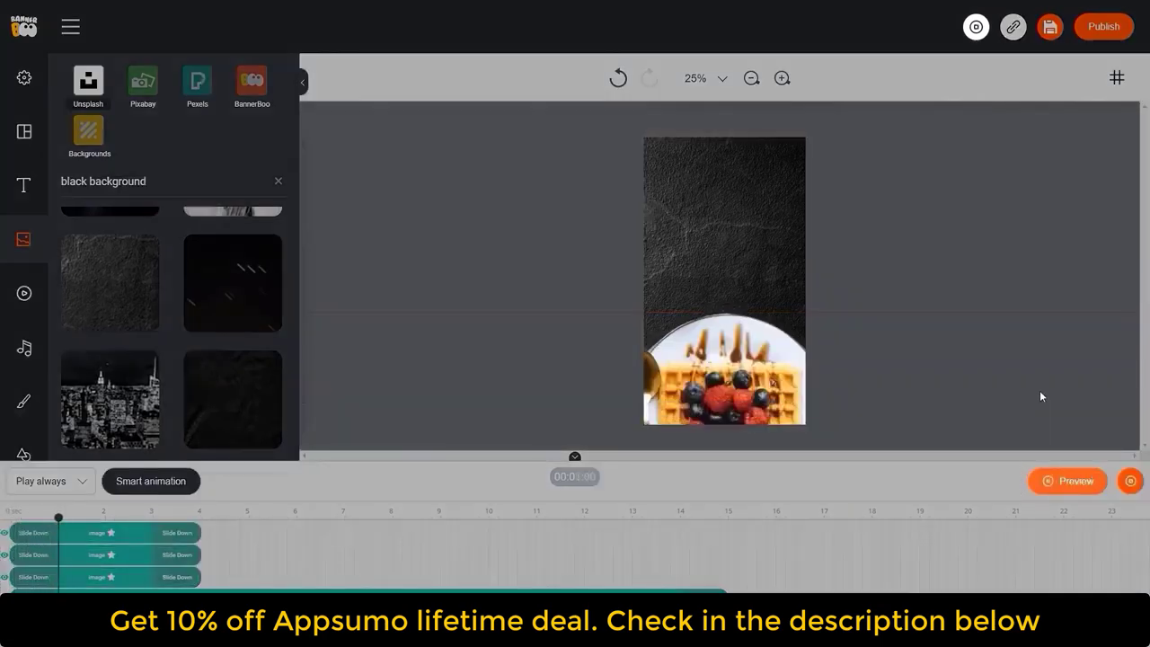
- Stop the preview, select the three food images together and customize their entrance animation with a Top offset of 2000
click(1131, 482)
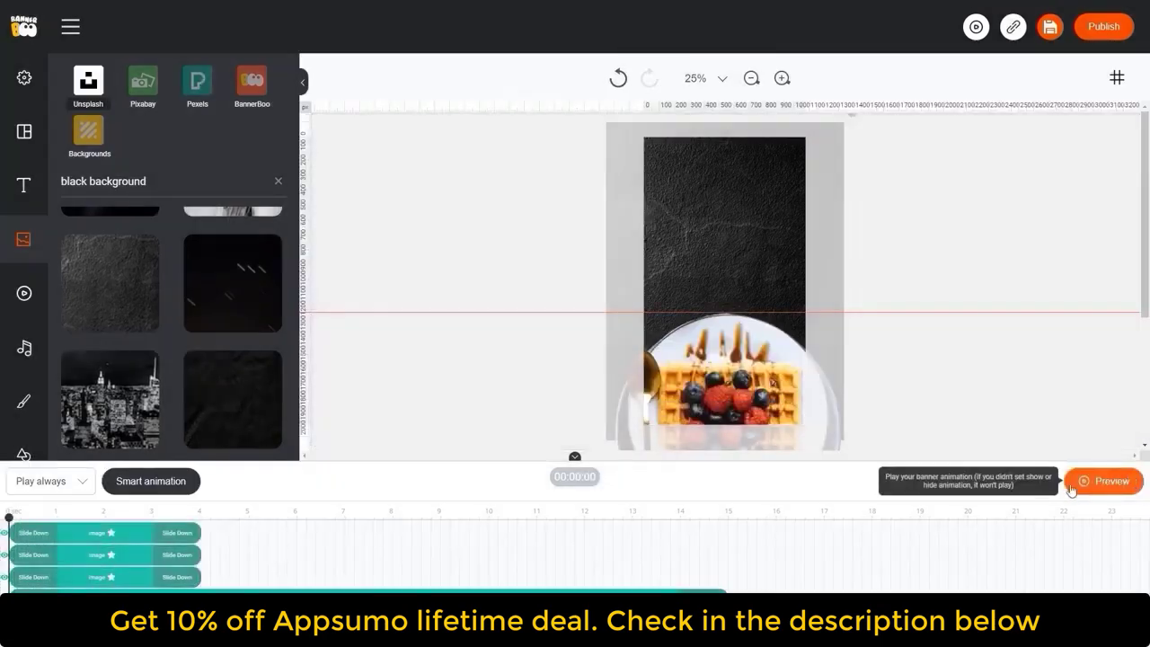
drag(932, 372, 482, 439)
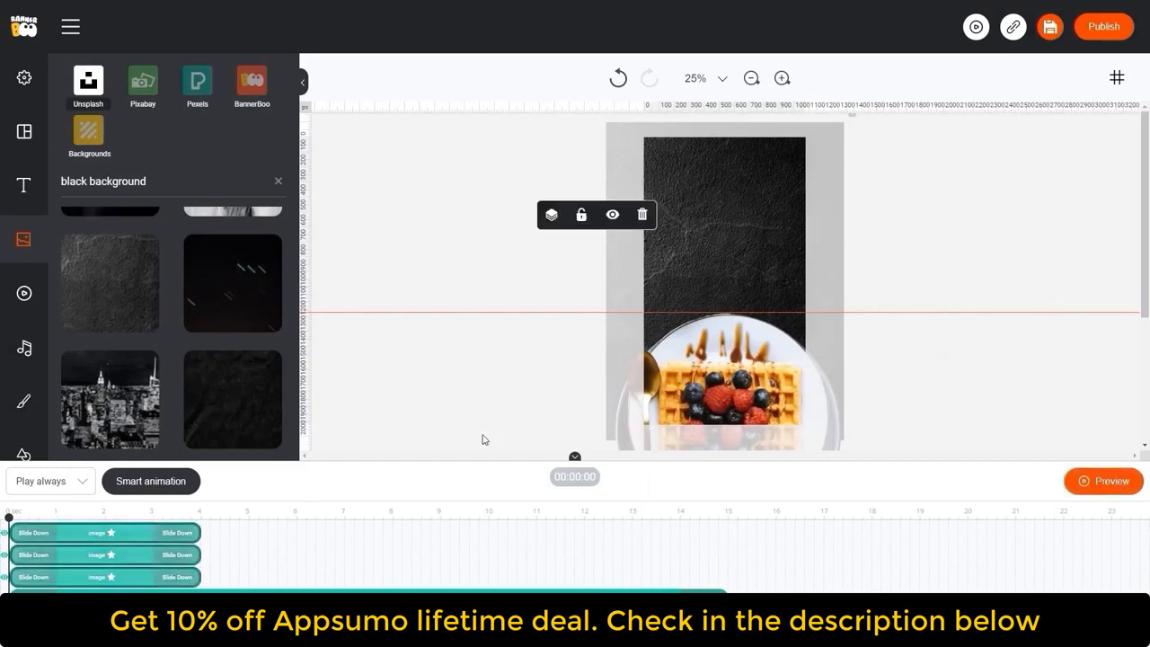
click(34, 533)
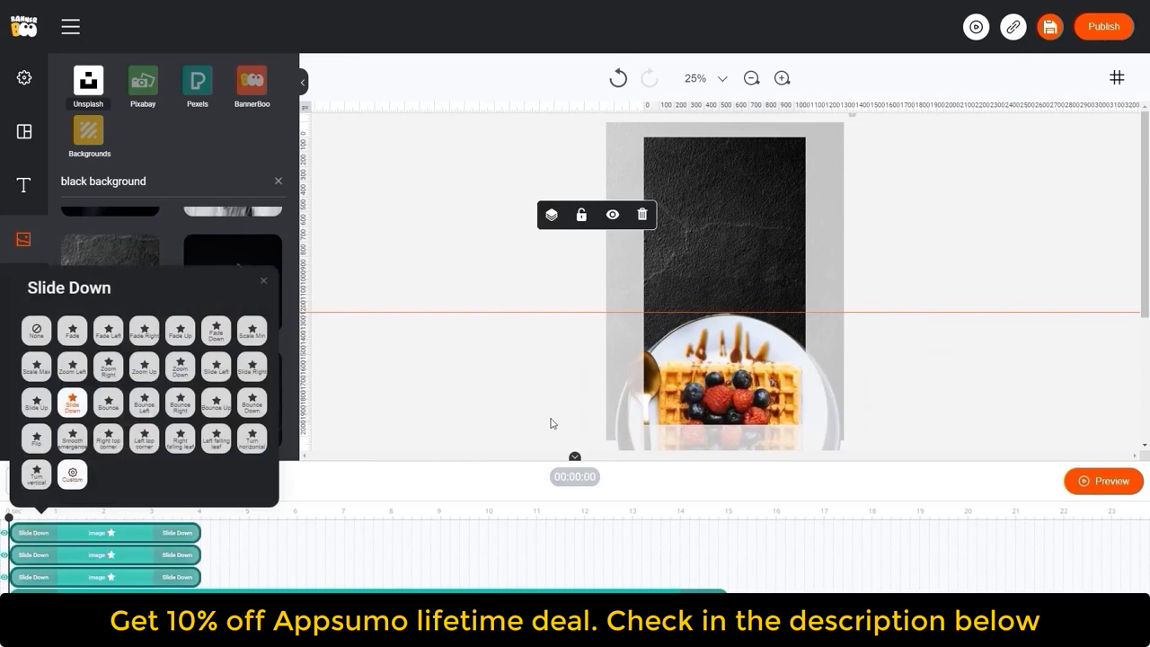
click(80, 476)
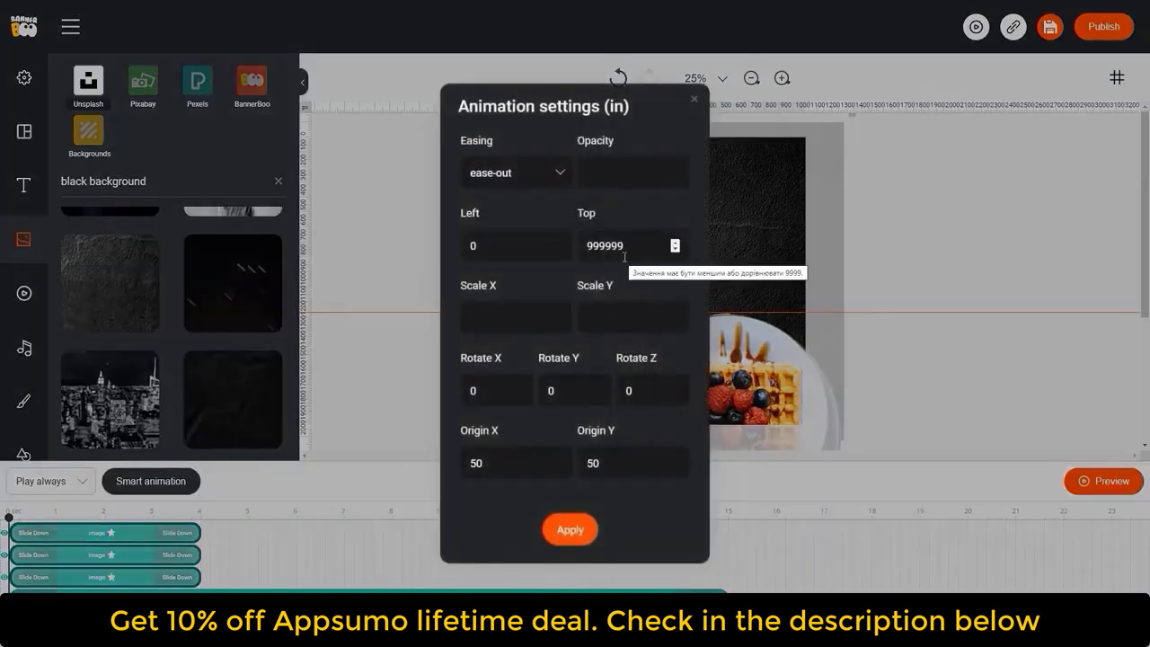
drag(632, 246, 558, 247)
text(2)
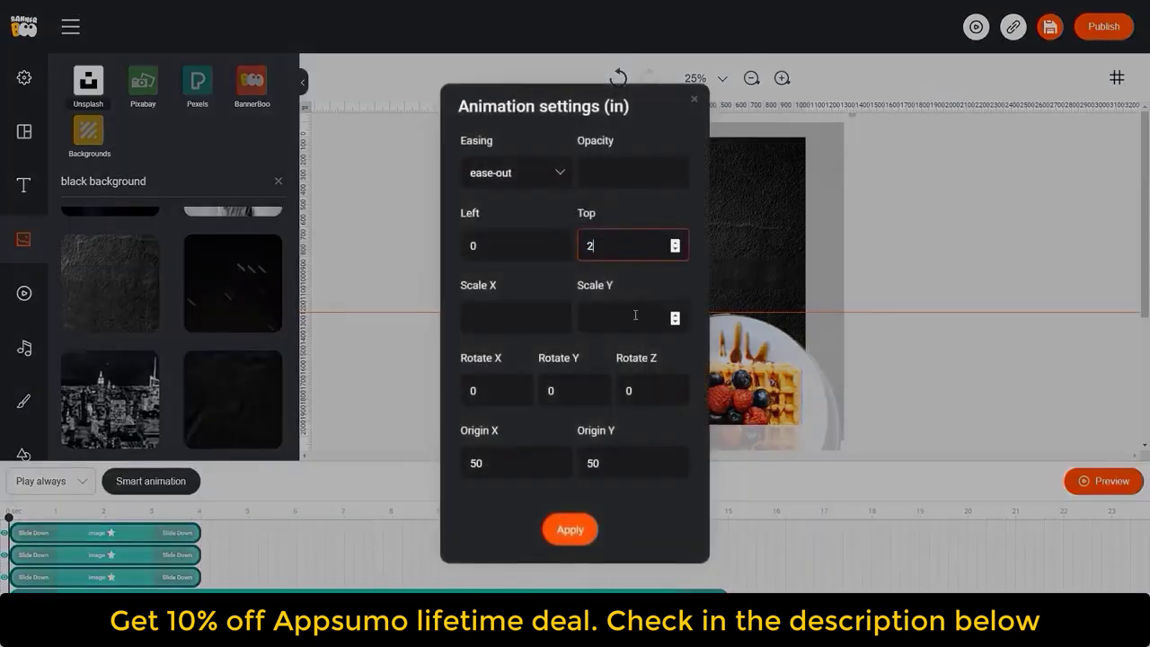
text(000)
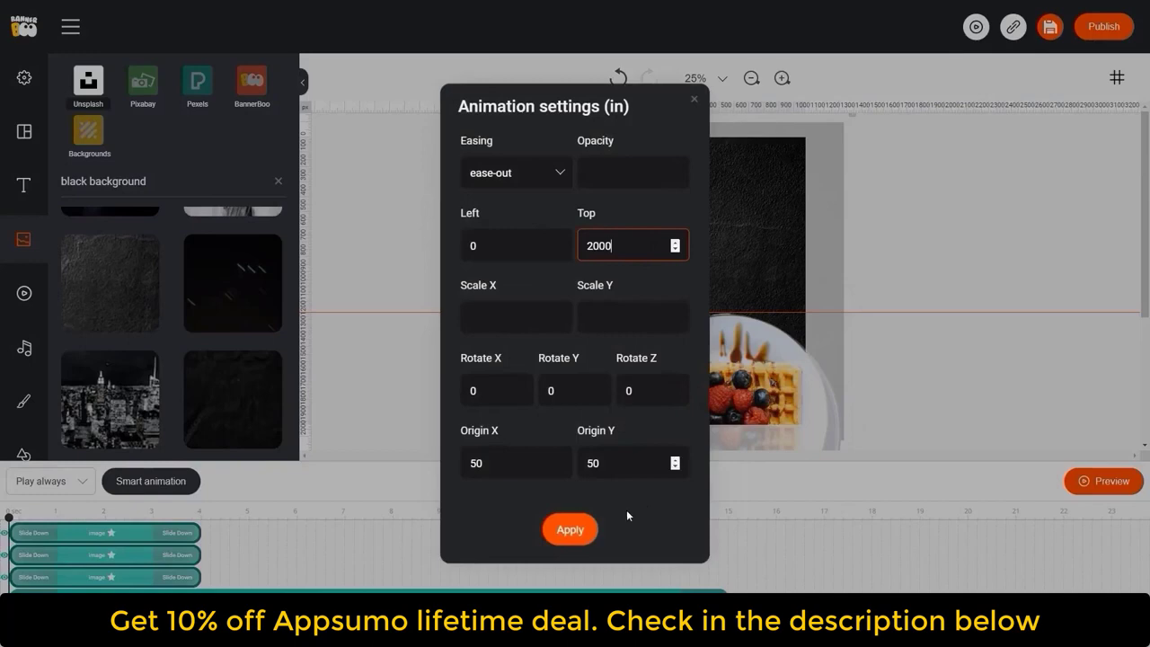
click(569, 530)
- Customize the three food images' exit animation with a Top offset of 2000 and another easing, and preview the banner
click(180, 534)
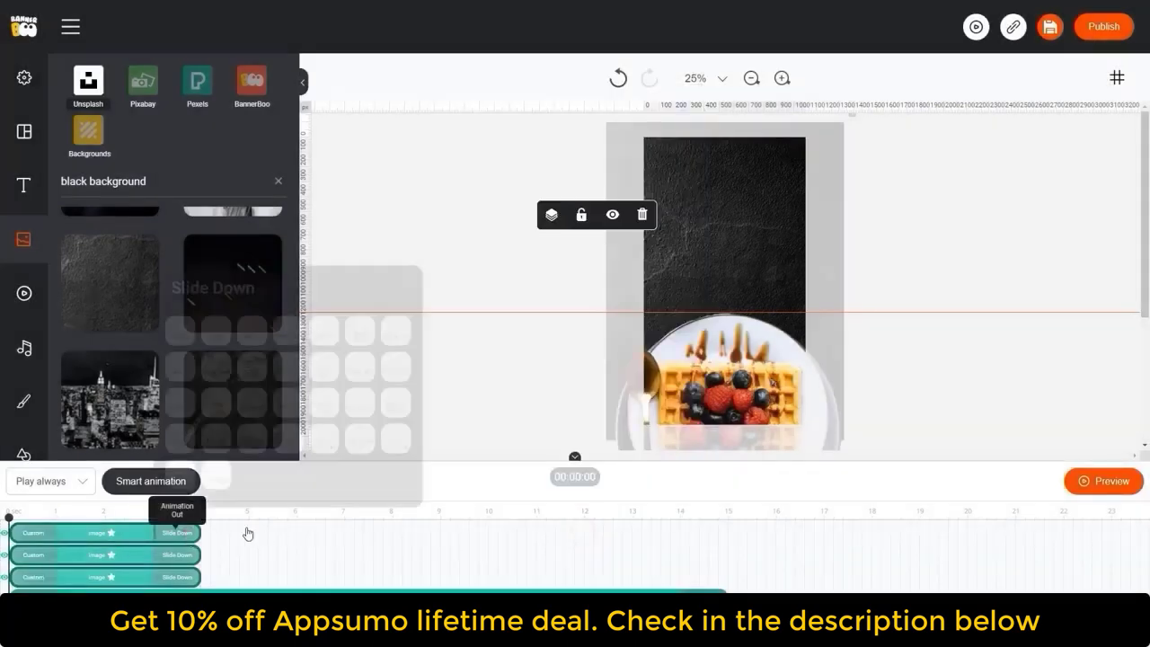
click(216, 479)
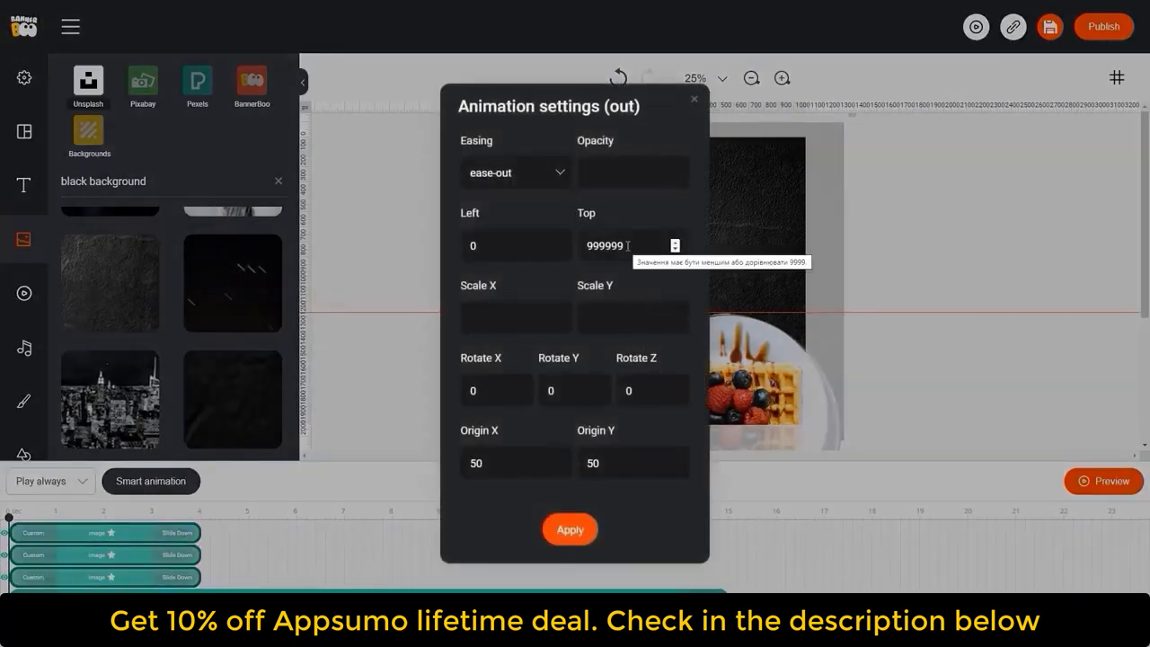
text(2000)
click(521, 178)
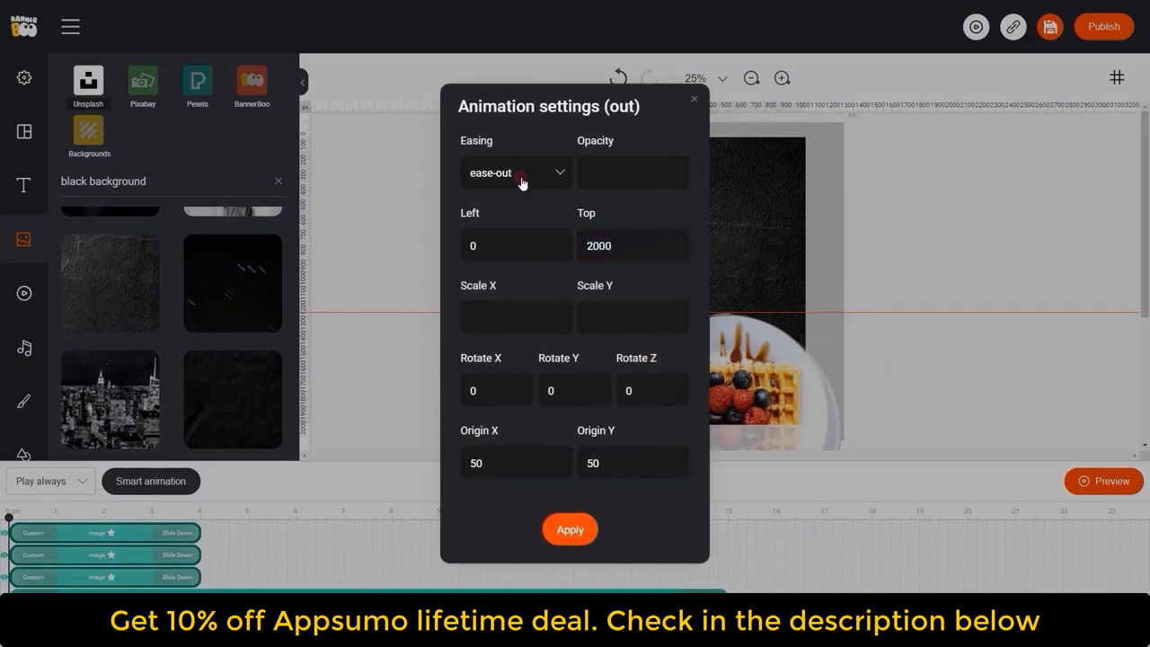
click(509, 224)
click(569, 530)
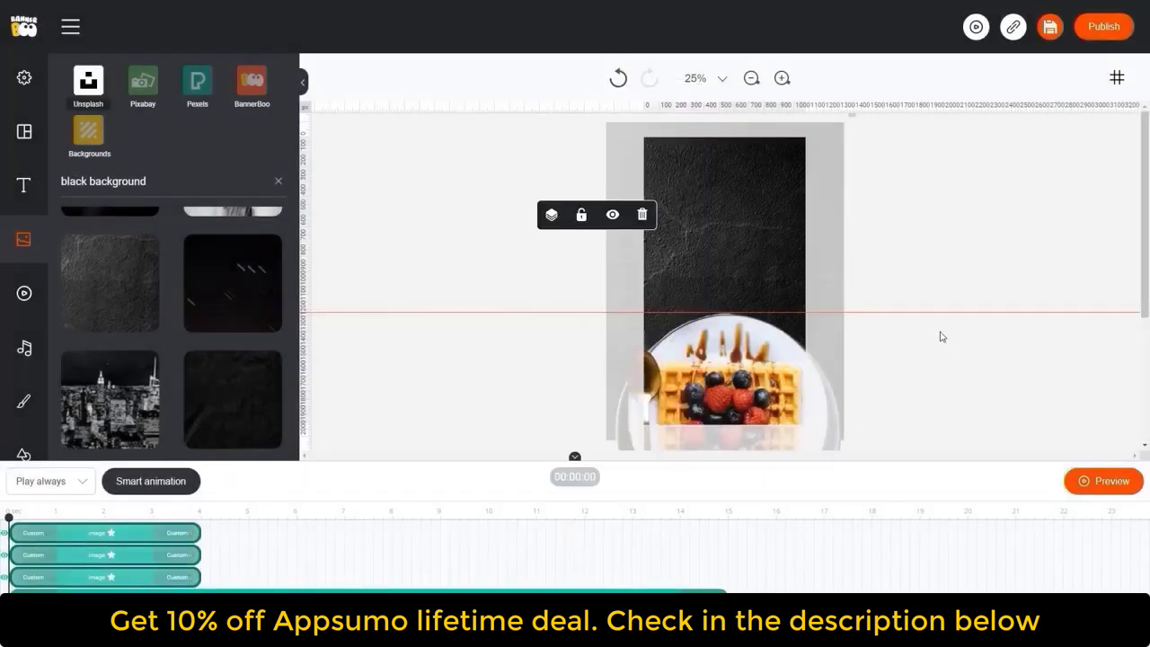
click(1105, 481)
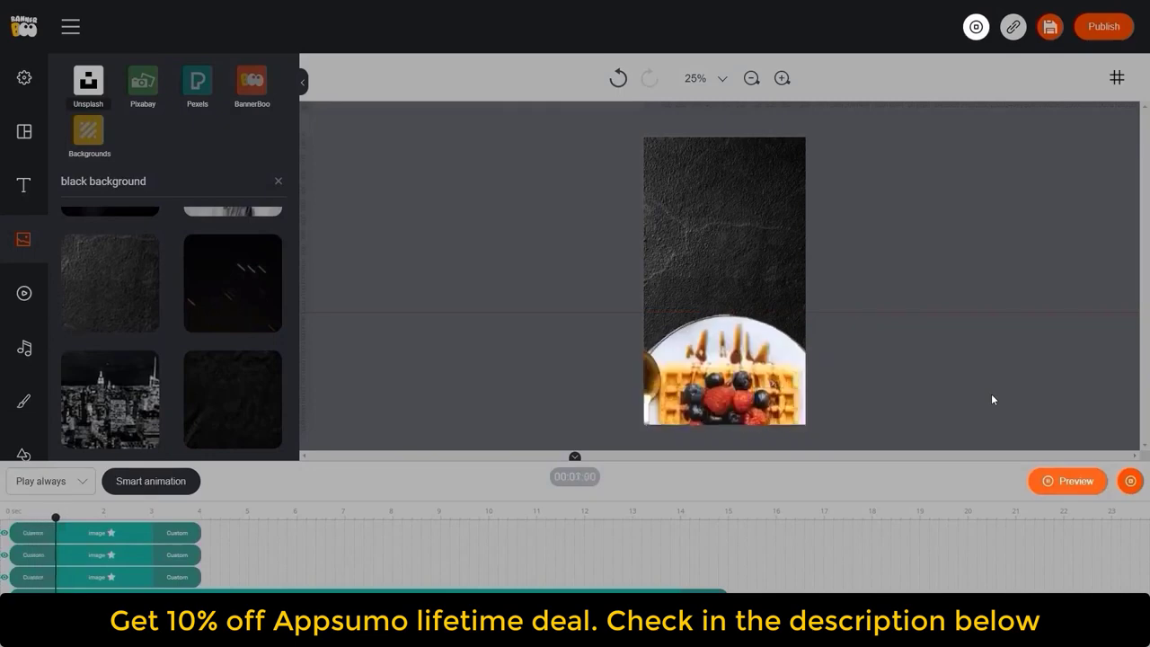
click(1129, 482)
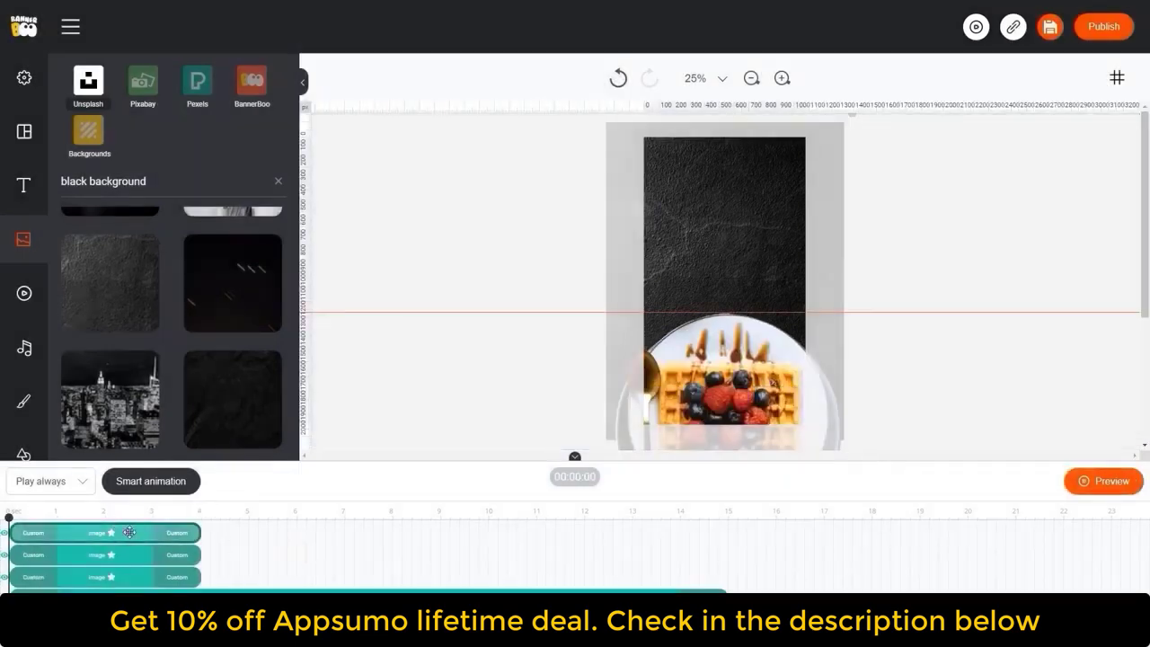
- Stagger the images on the timeline with salad from about 3 s, pasta from about 7 s and waffle from 11 s, and preview the banner
drag(129, 532, 656, 532)
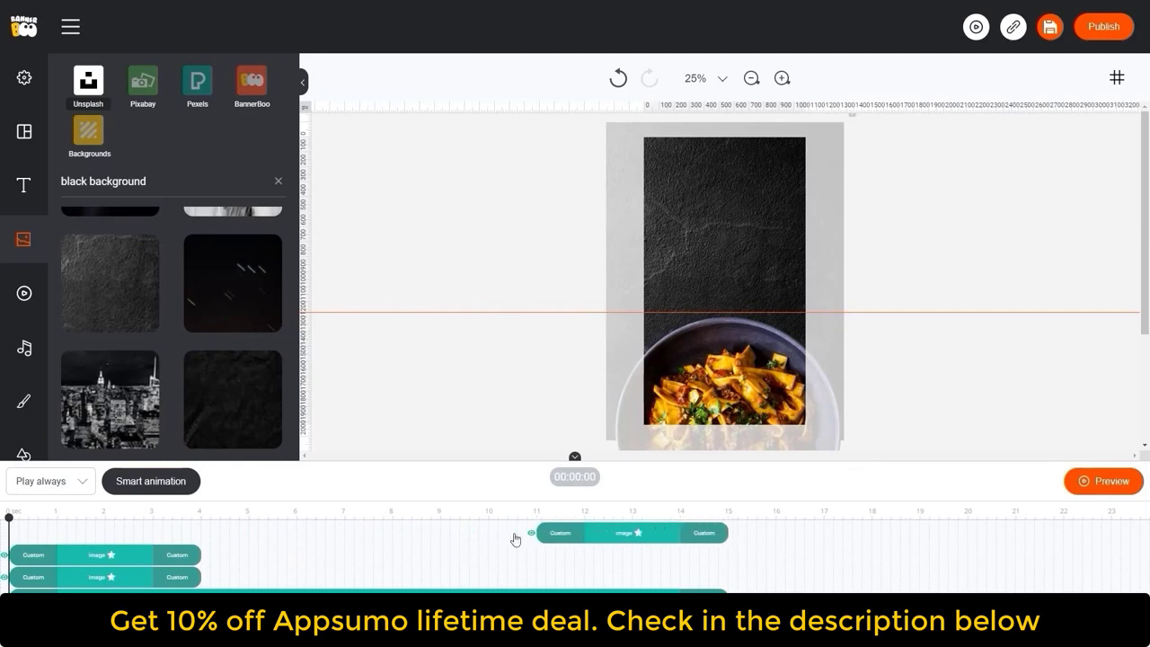
drag(124, 554, 464, 546)
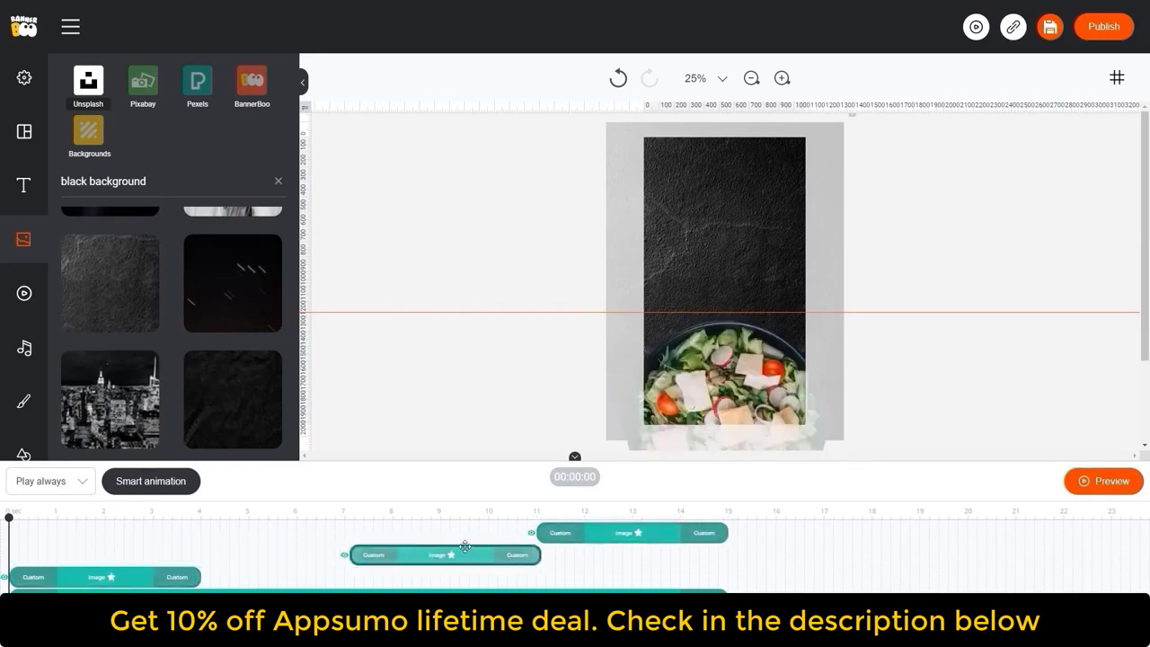
drag(126, 576, 275, 576)
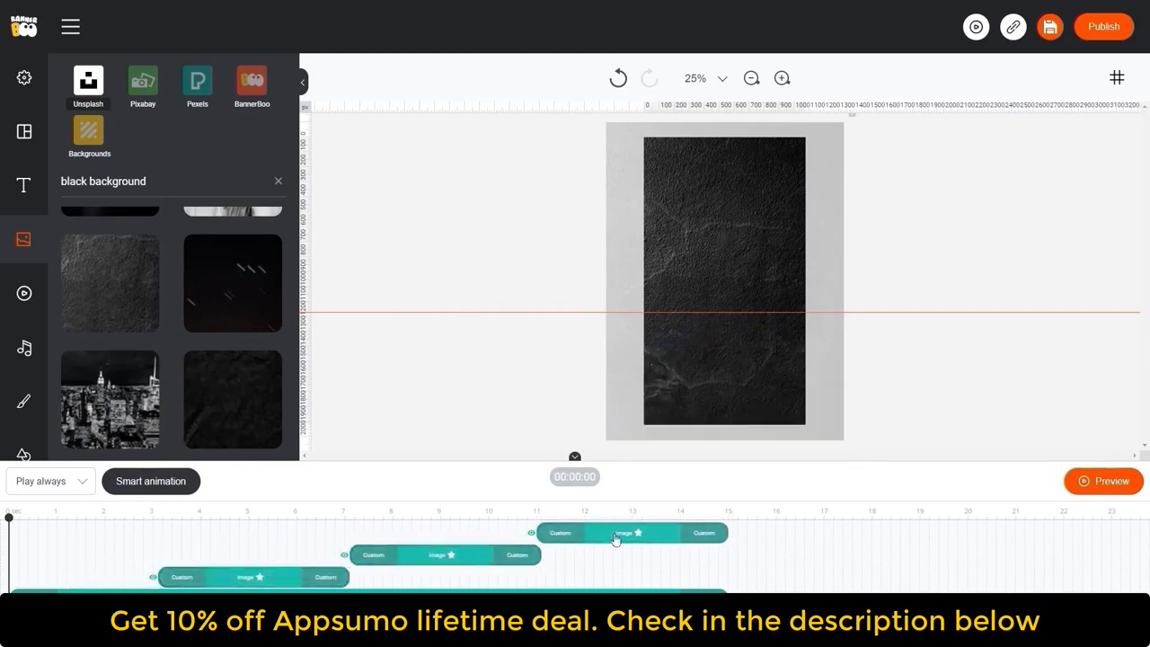
drag(915, 503, 915, 508)
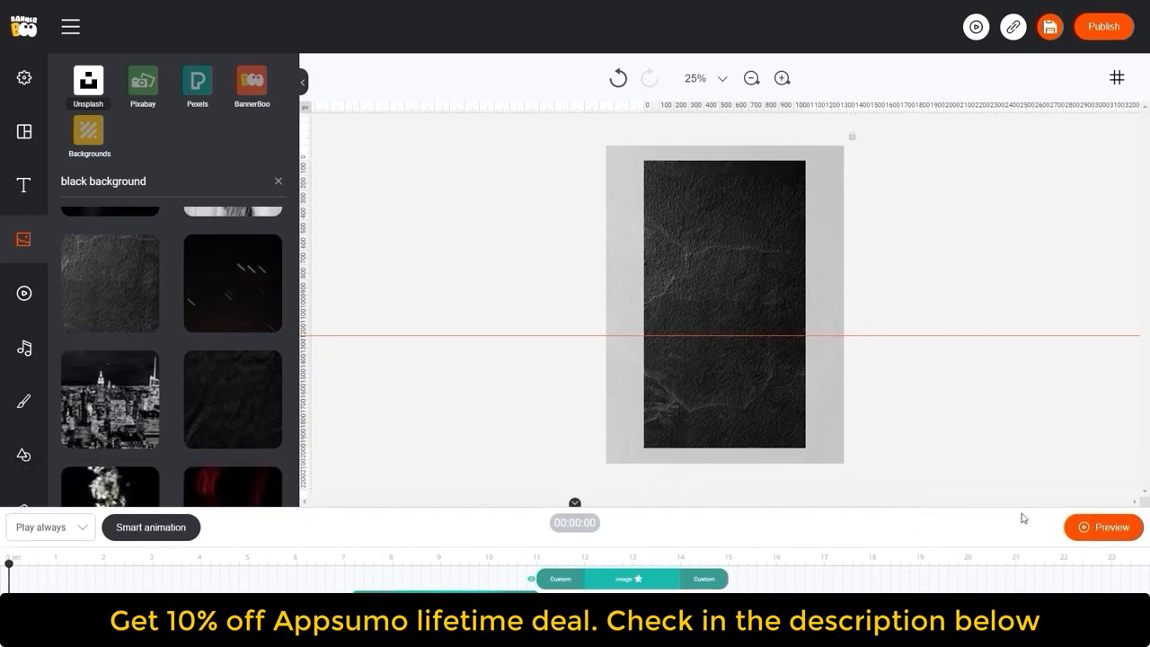
click(1095, 530)
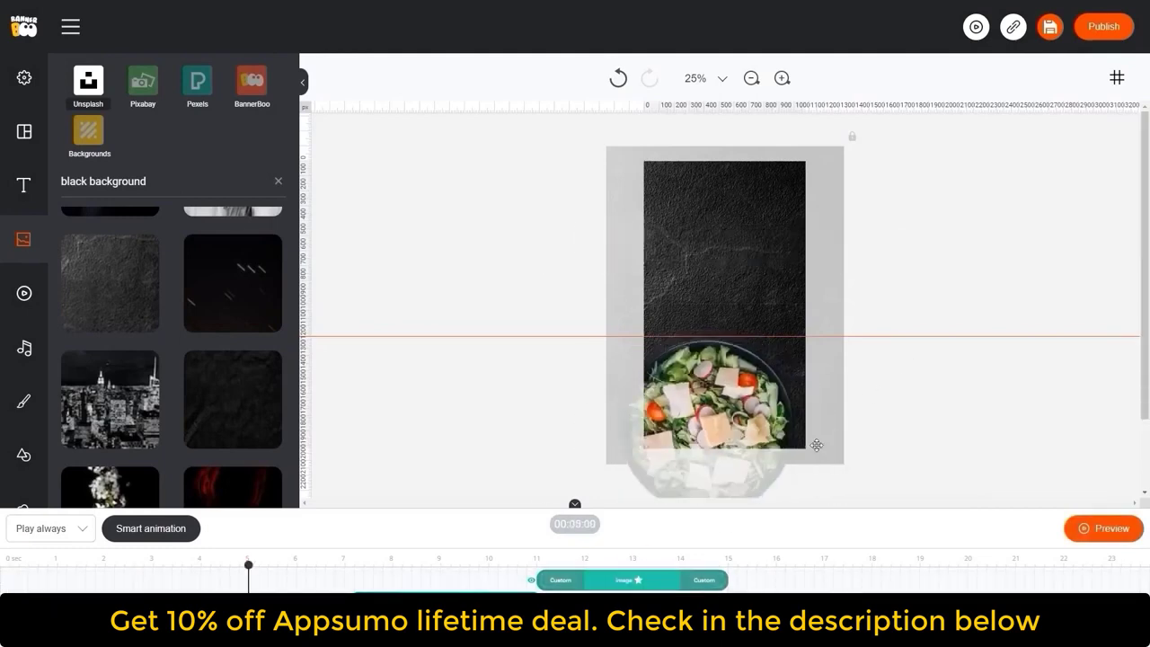
- Reposition the salad image so it sits centred on the banner and slightly raise its contrast
drag(865, 427, 857, 428)
drag(678, 316, 682, 319)
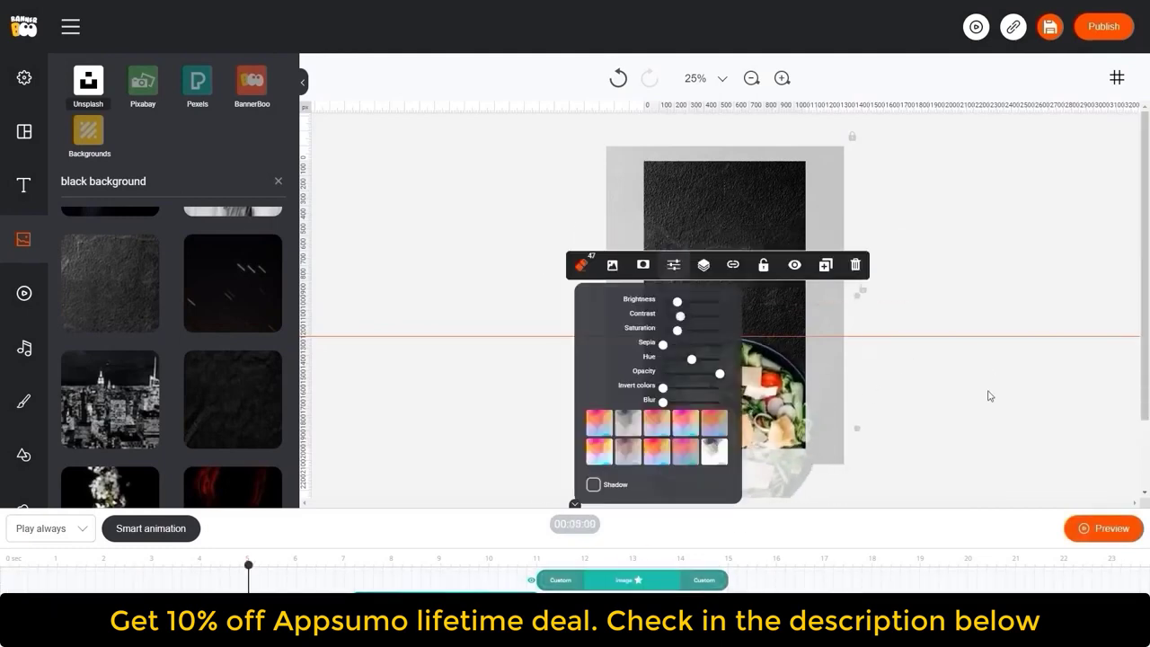
click(988, 395)
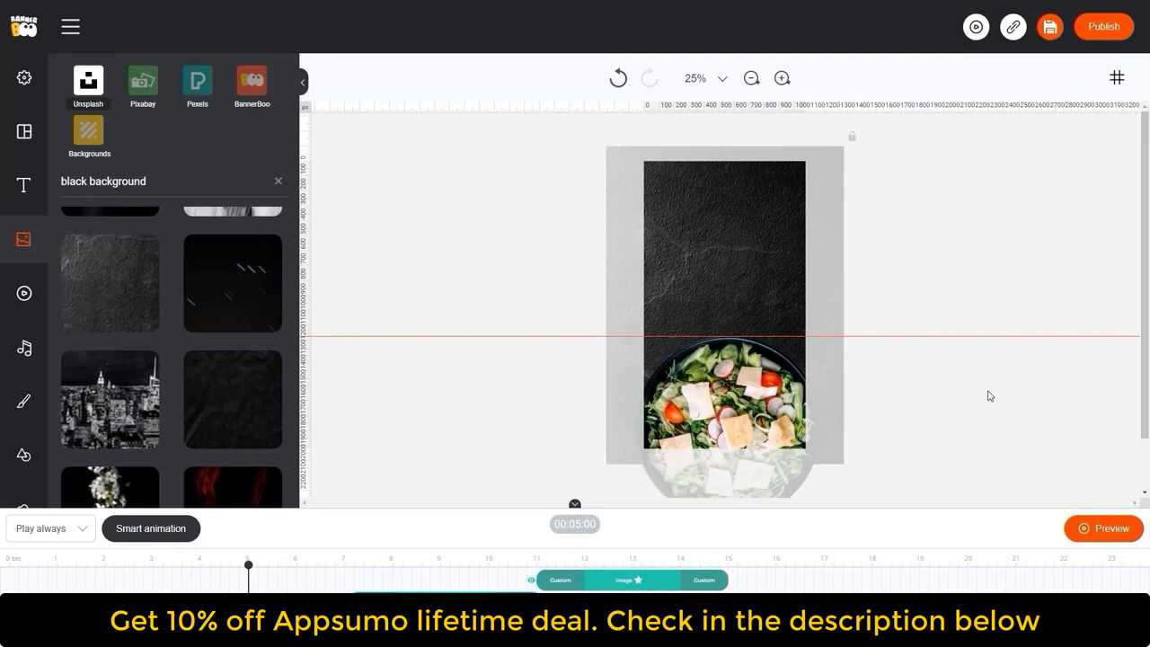
- Move to about 1.8 s on the timeline and search the vector elements for "swipe"
click(95, 563)
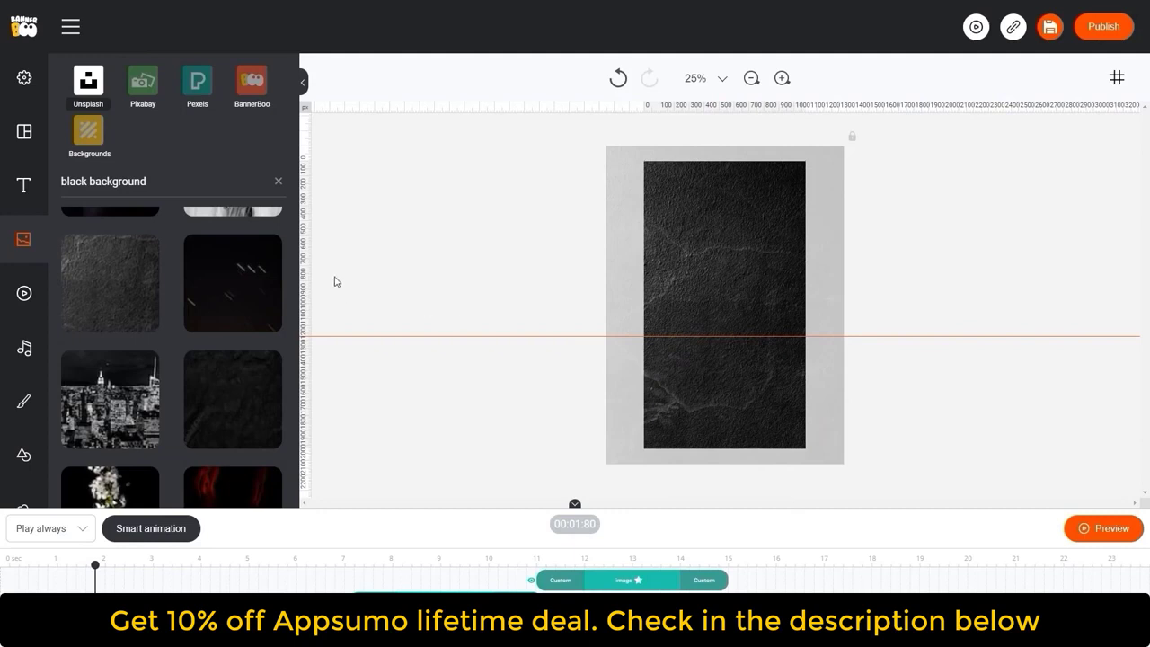
click(21, 453)
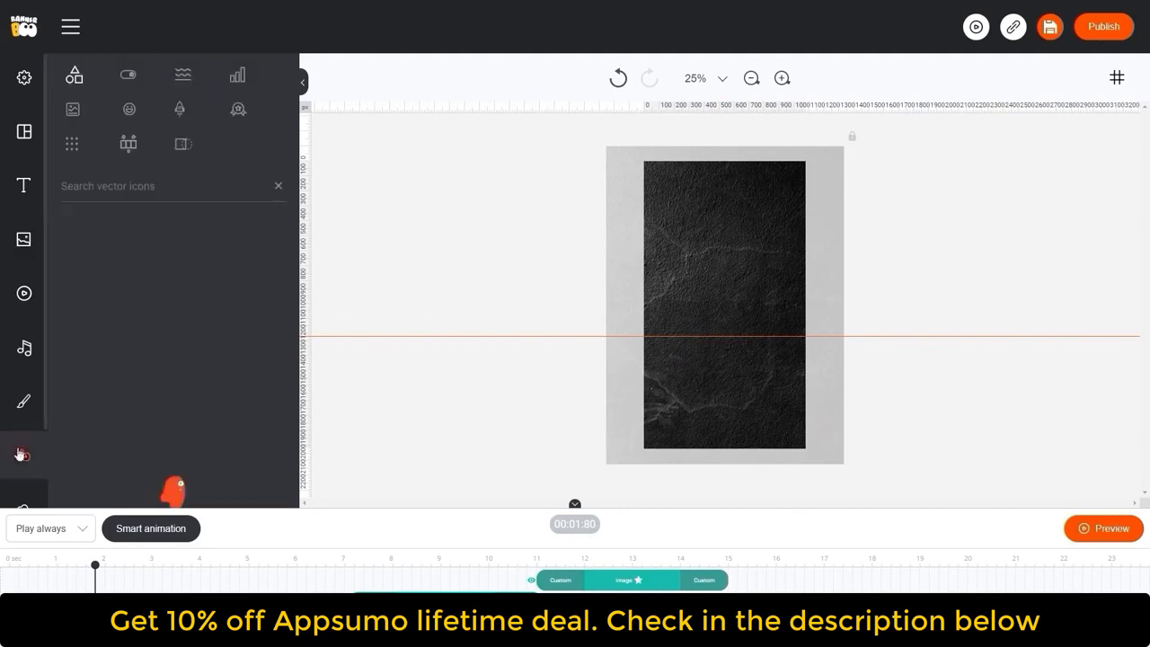
click(181, 184)
text(swipe)
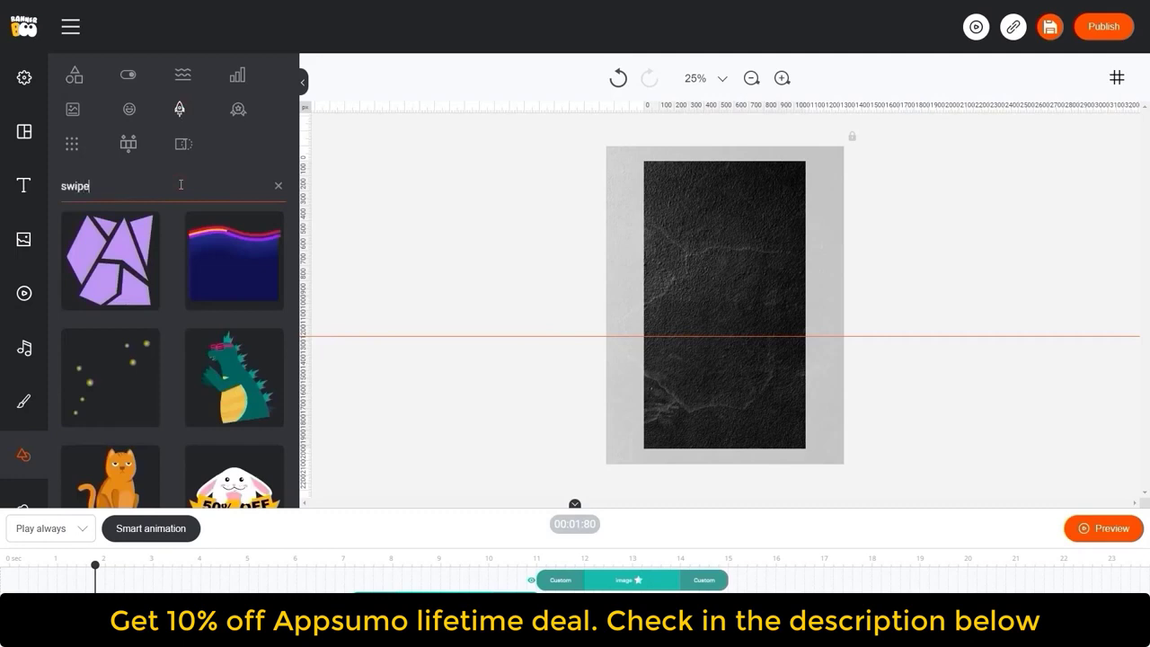
scroll(174, 295, down, 5)
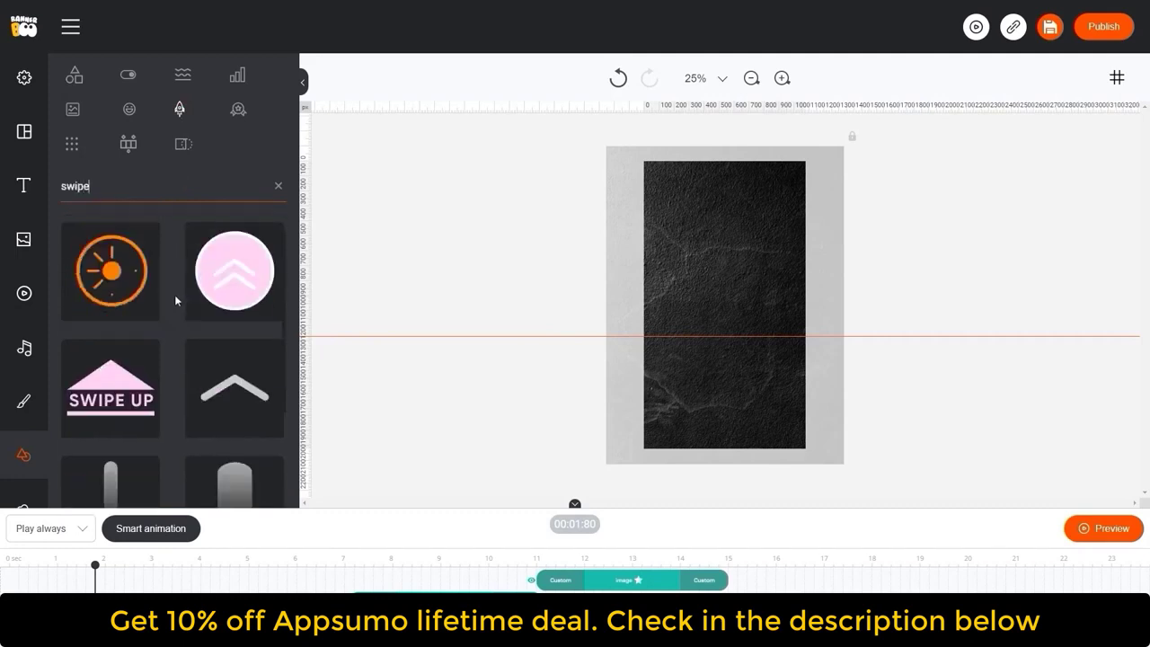
scroll(174, 295, down, 3)
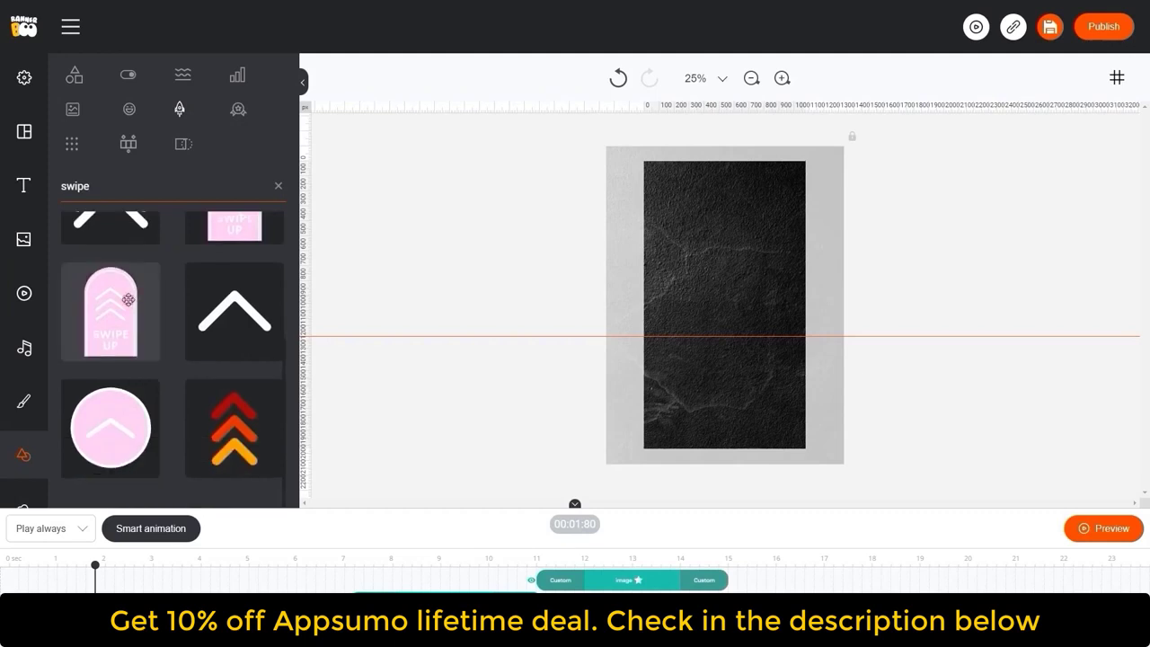
- Place the arched pink SWIPE UP badge at the bottom centre of the banner and make its pink fill transparent
click(128, 297)
drag(728, 305, 733, 414)
drag(733, 418, 734, 420)
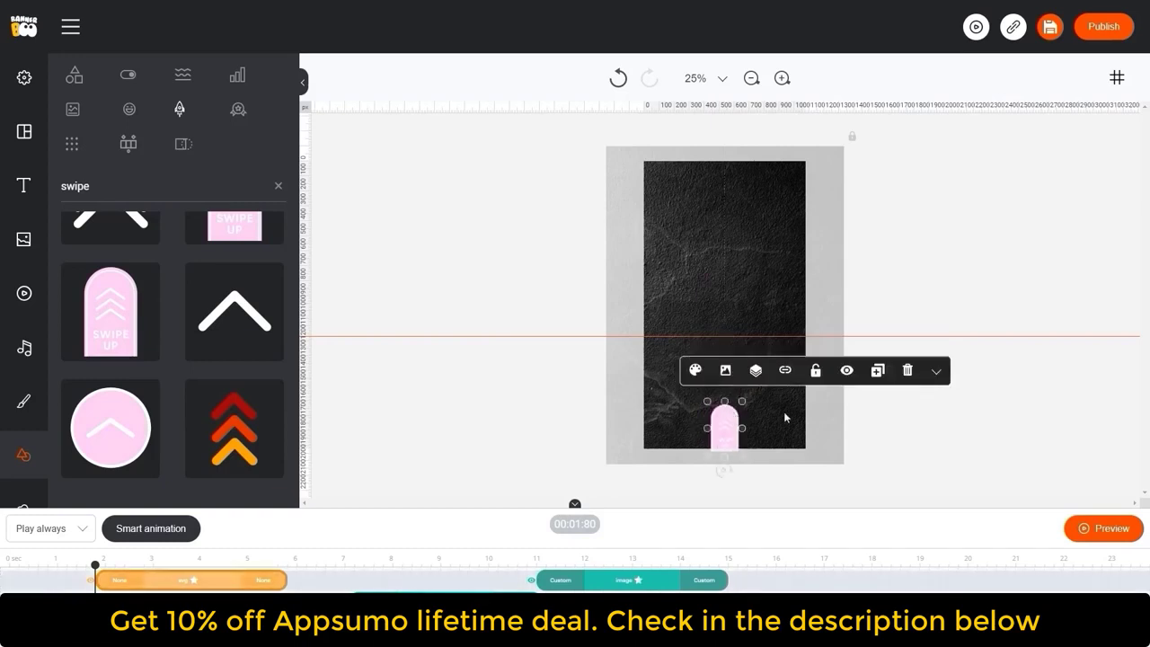
click(695, 367)
click(654, 416)
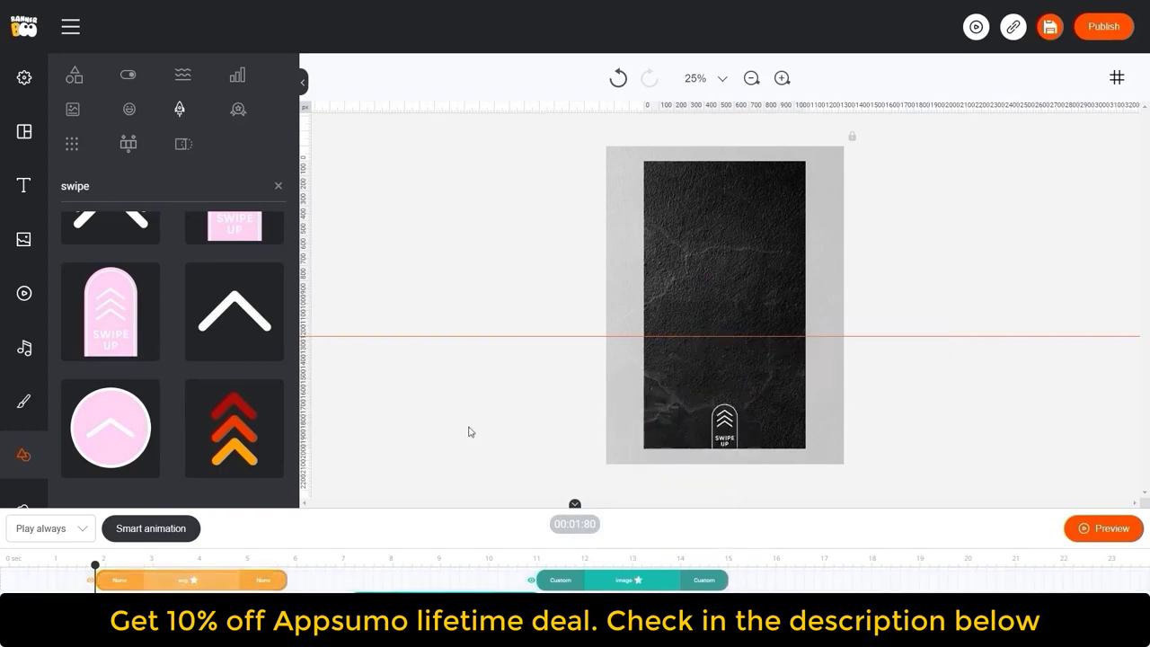
- Stretch the SWIPE UP badge's clip from 1 s to 15 s and give it Slide Down entrance and exit animations
click(634, 579)
drag(538, 579, 59, 580)
click(81, 579)
click(122, 485)
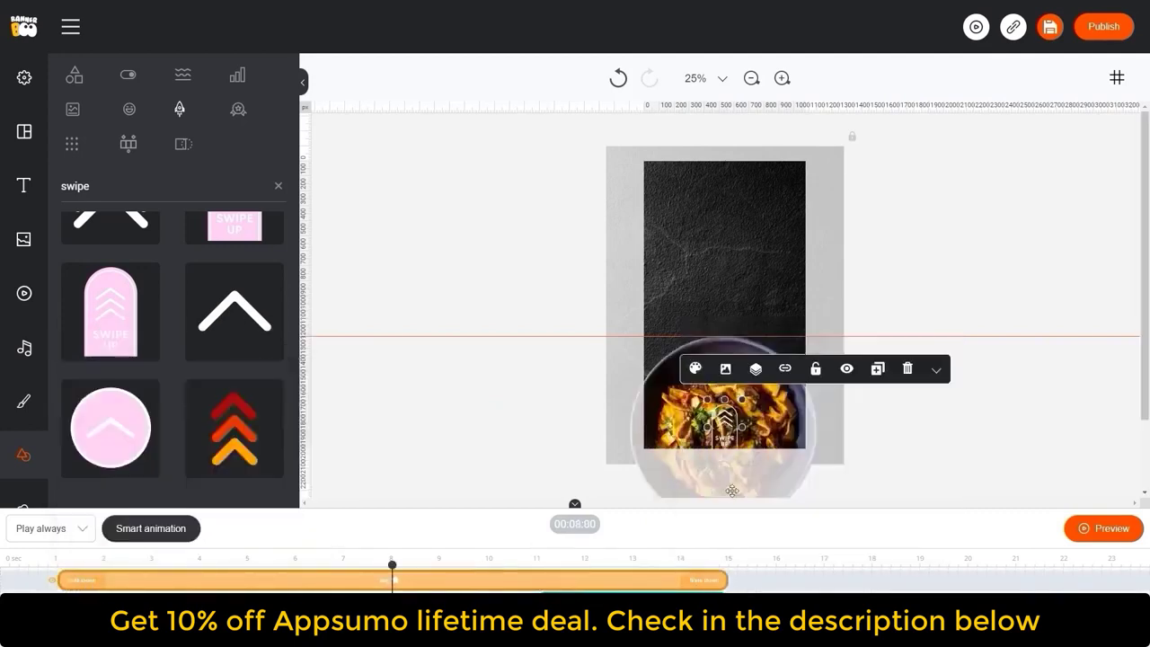
click(680, 411)
click(456, 543)
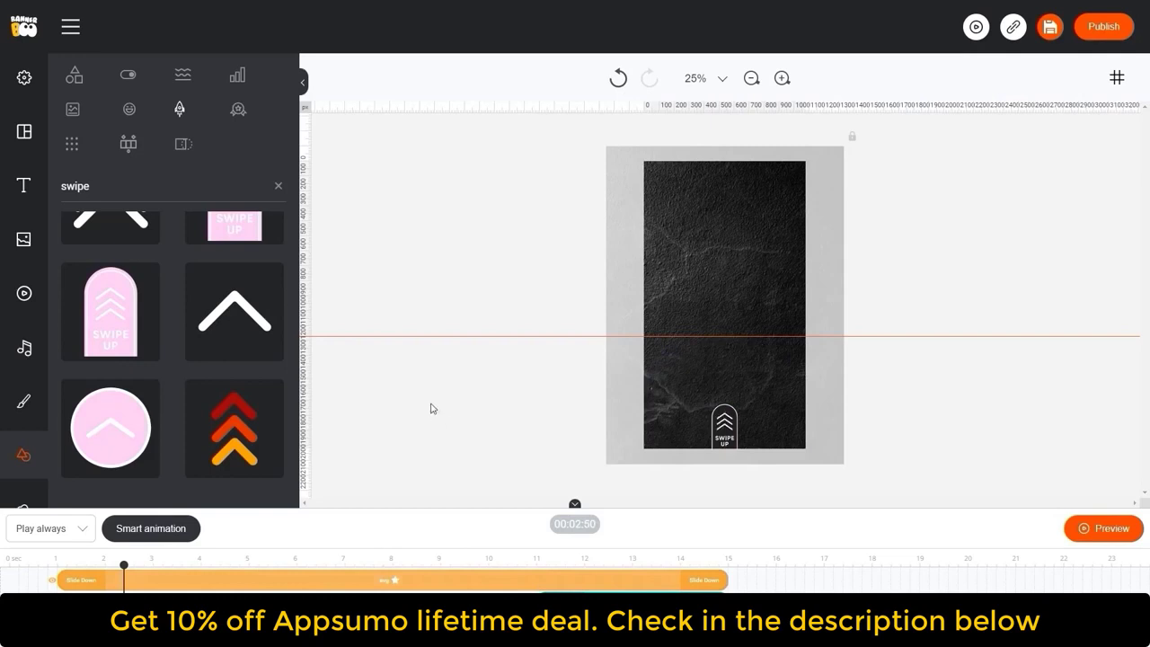
- Search the vector icons for "restaurant" and place the outlined spoon-and-fork icon near the top of the banner
click(76, 113)
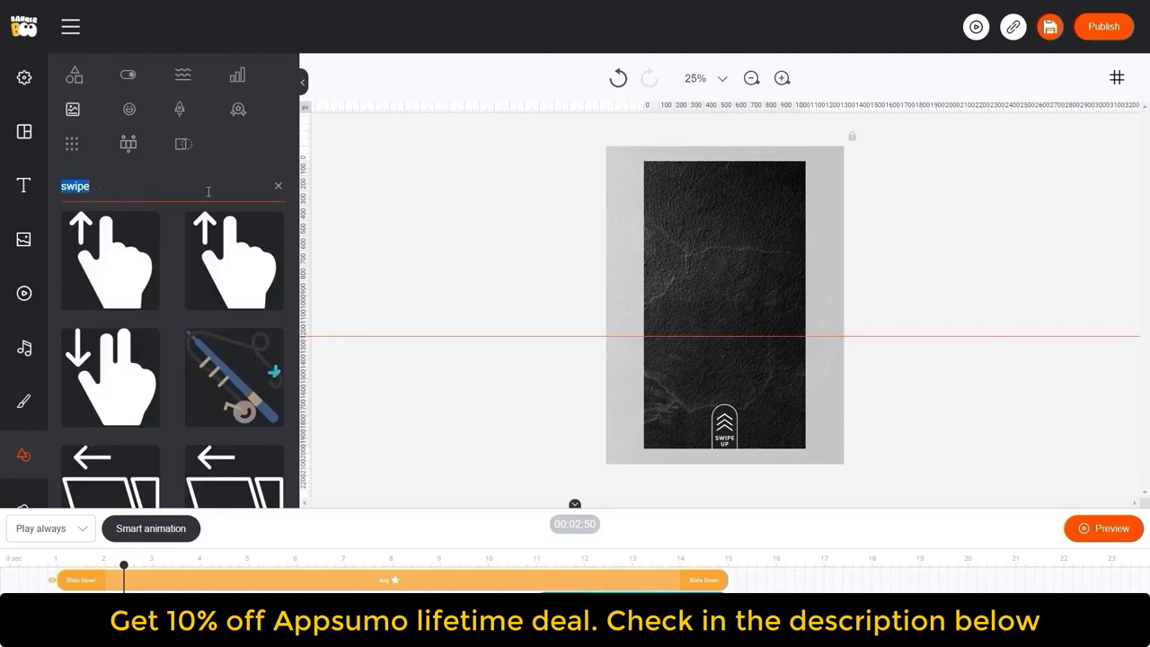
text(cook)
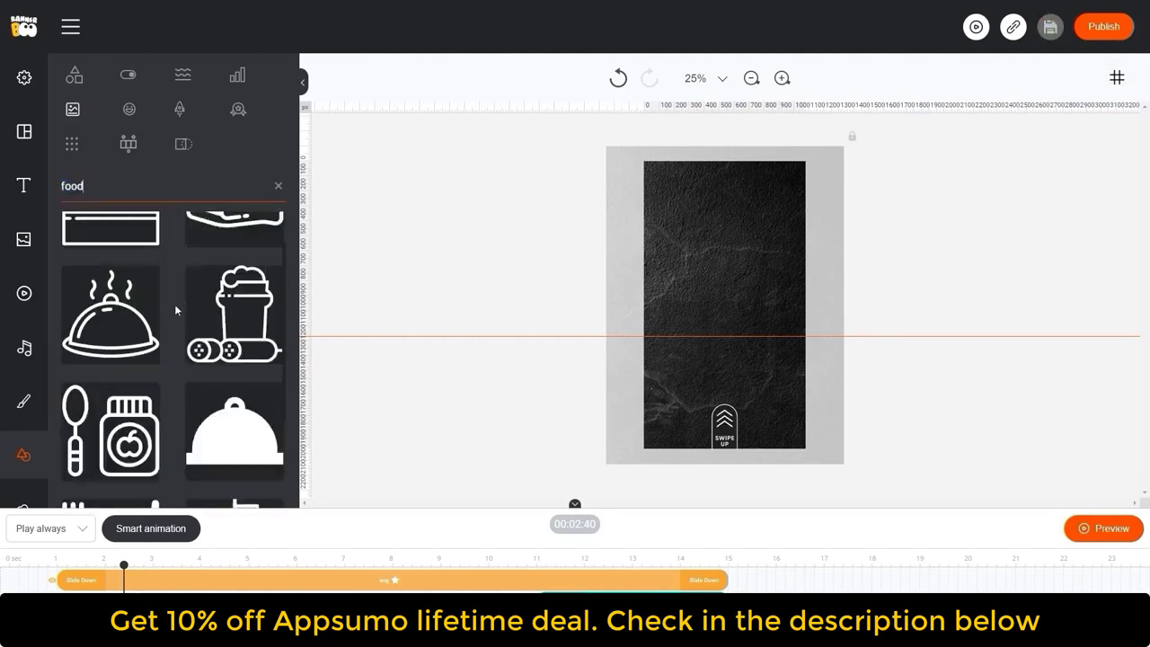
key(ctrl+a)
text(restaurant)
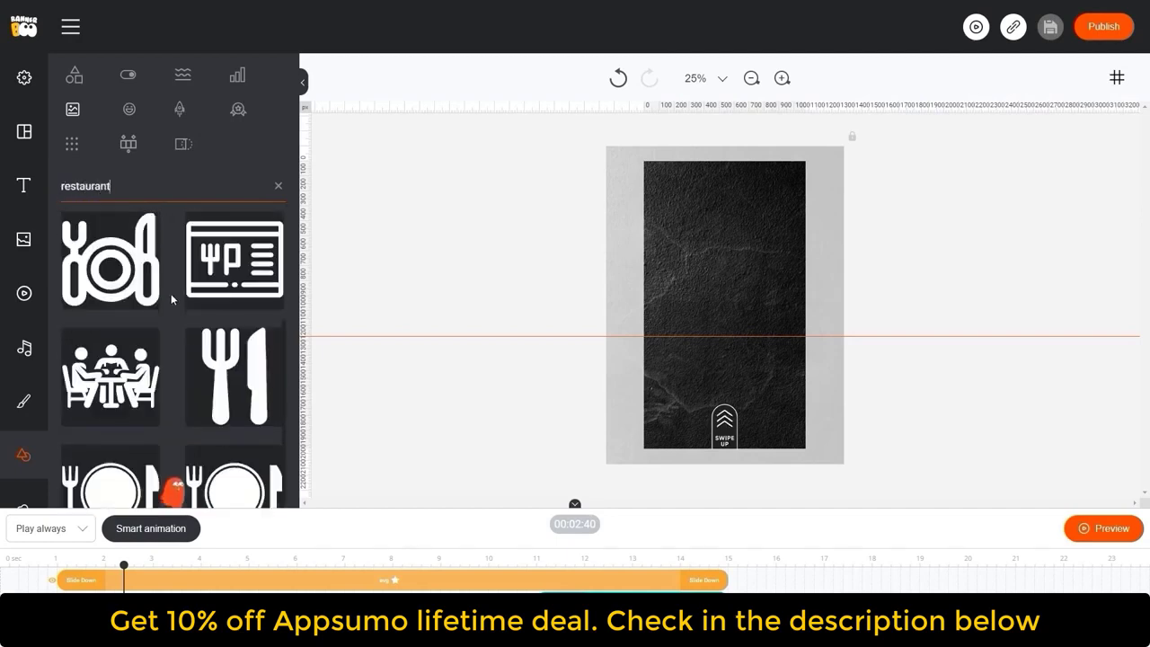
scroll(175, 360, down, 3)
drag(110, 331, 716, 206)
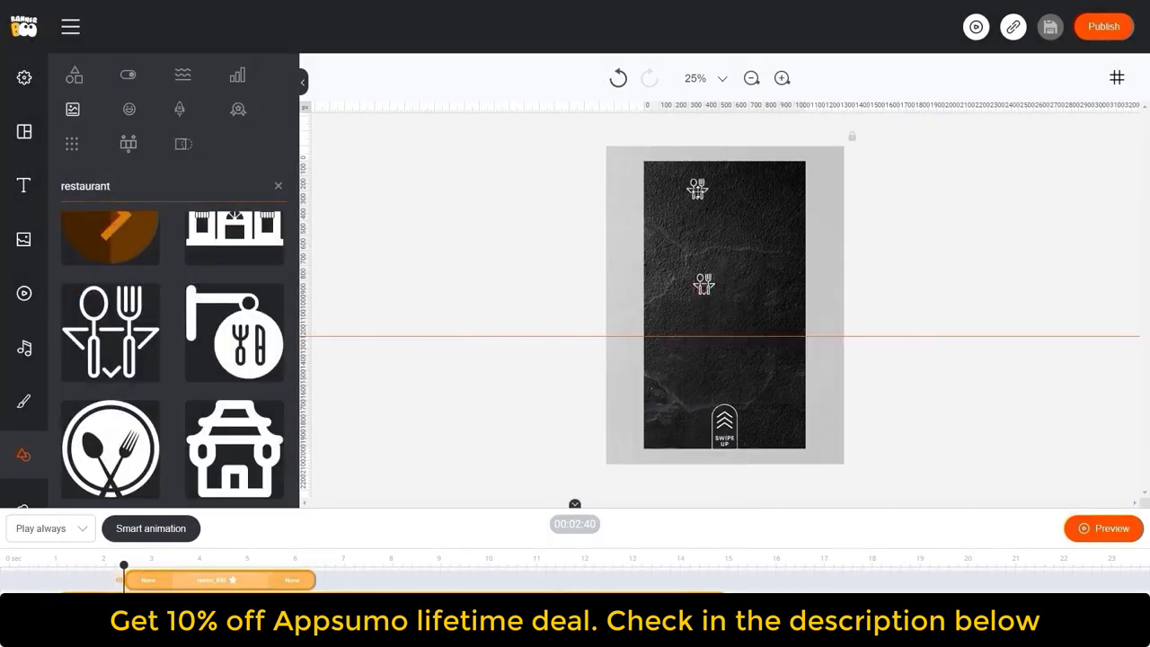
click(452, 263)
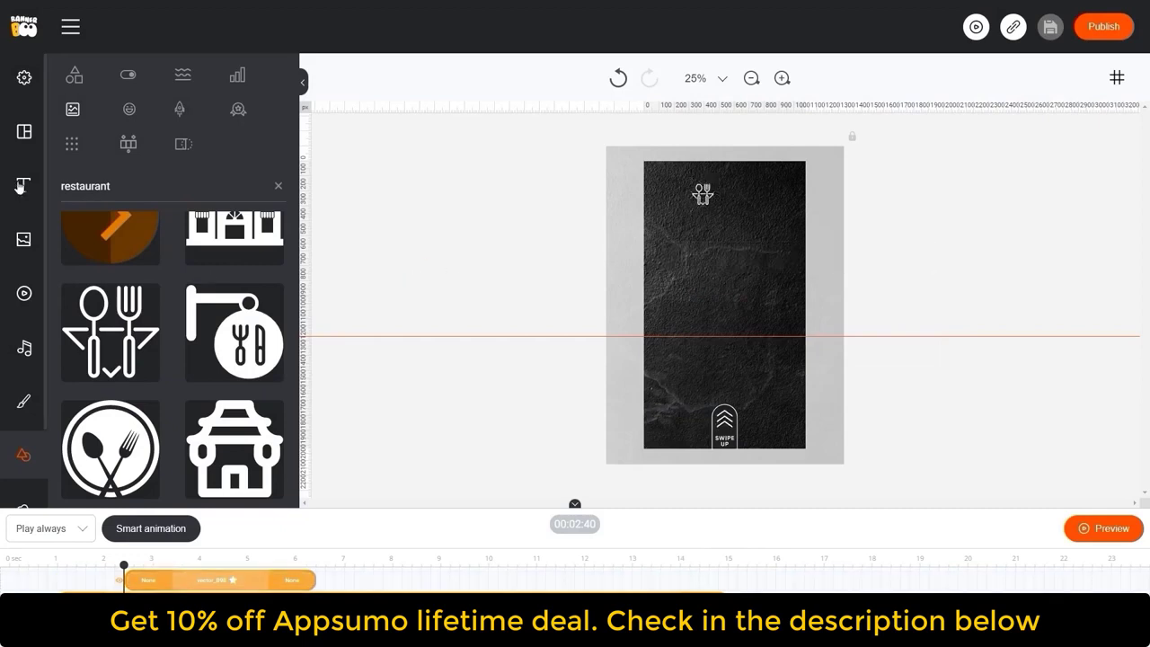
- Add the ON SALE text preset below the restaurant icon and change its wording to SILVEN
click(24, 185)
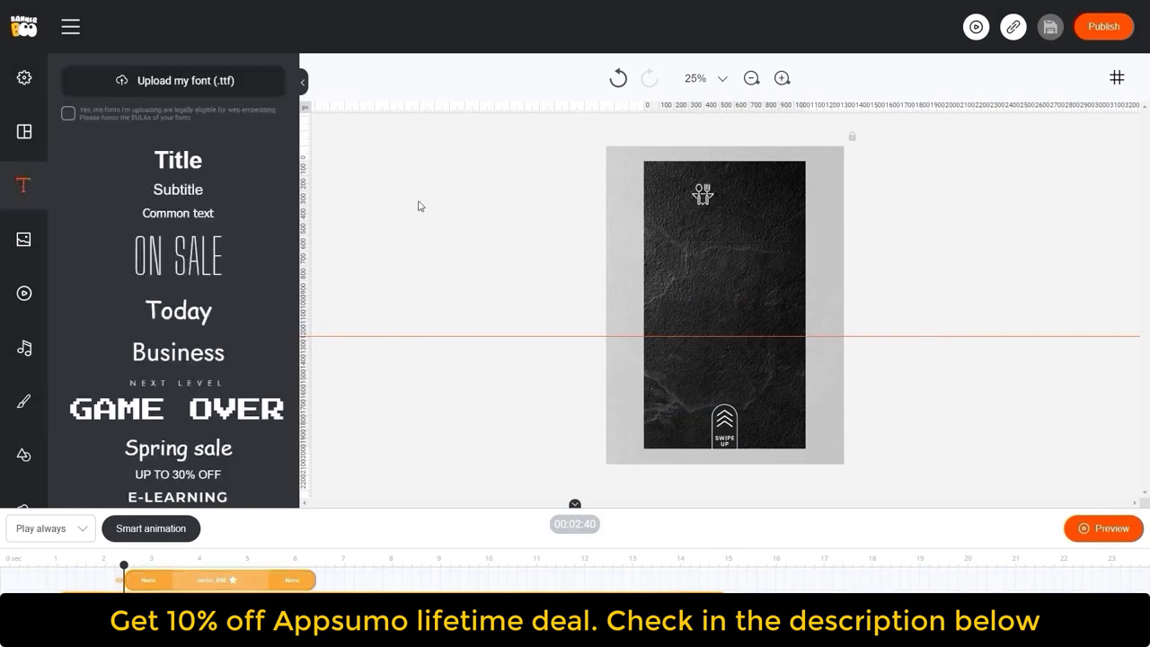
drag(179, 265, 723, 245)
double_click(723, 245)
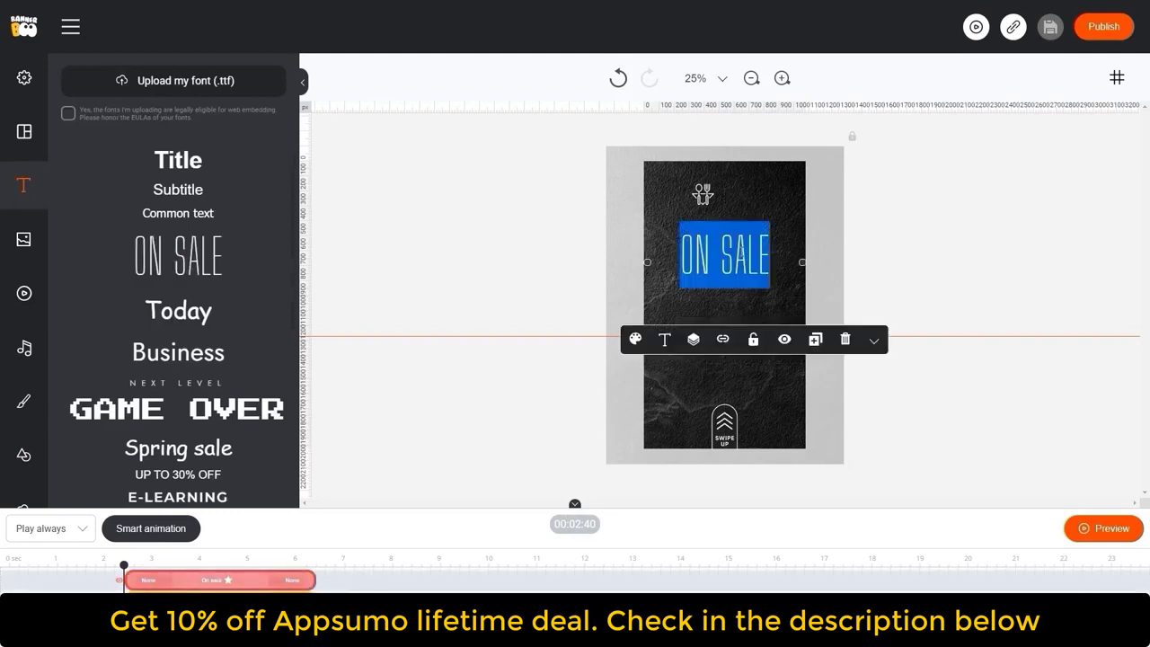
text(SILVEN)
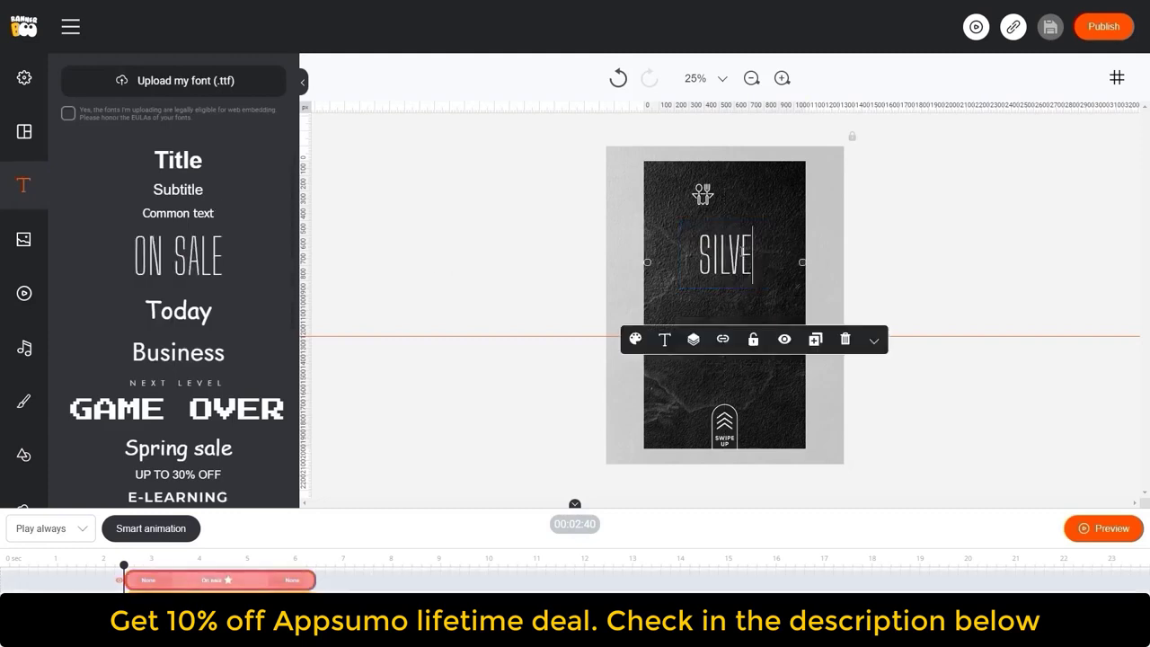
- Reduce the SILVEN text's font size to 60
click(665, 340)
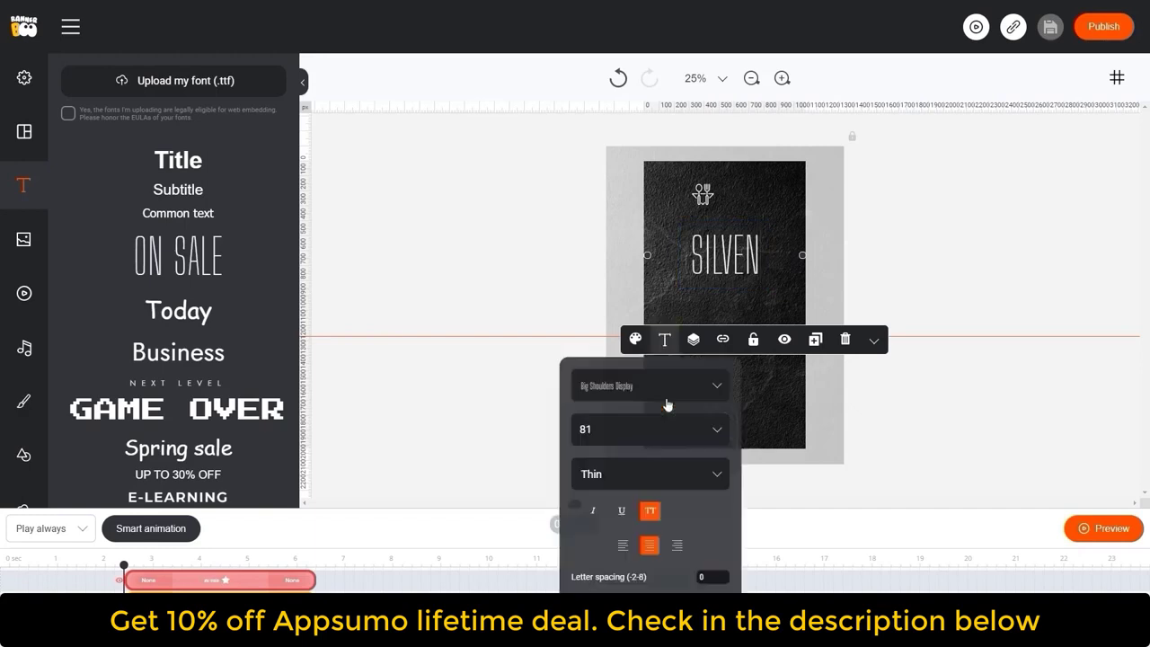
click(641, 427)
key(BackSpace)
text(0)
key(Down)
key(Down)
key(Down)
key(Down)
key(Down)
key(Down)
key(Down)
key(Down)
key(Down)
key(Down)
key(Down)
key(Down)
key(Down)
key(Down)
key(Down)
key(Down)
key(Down)
key(Down)
key(Down)
key(Down)
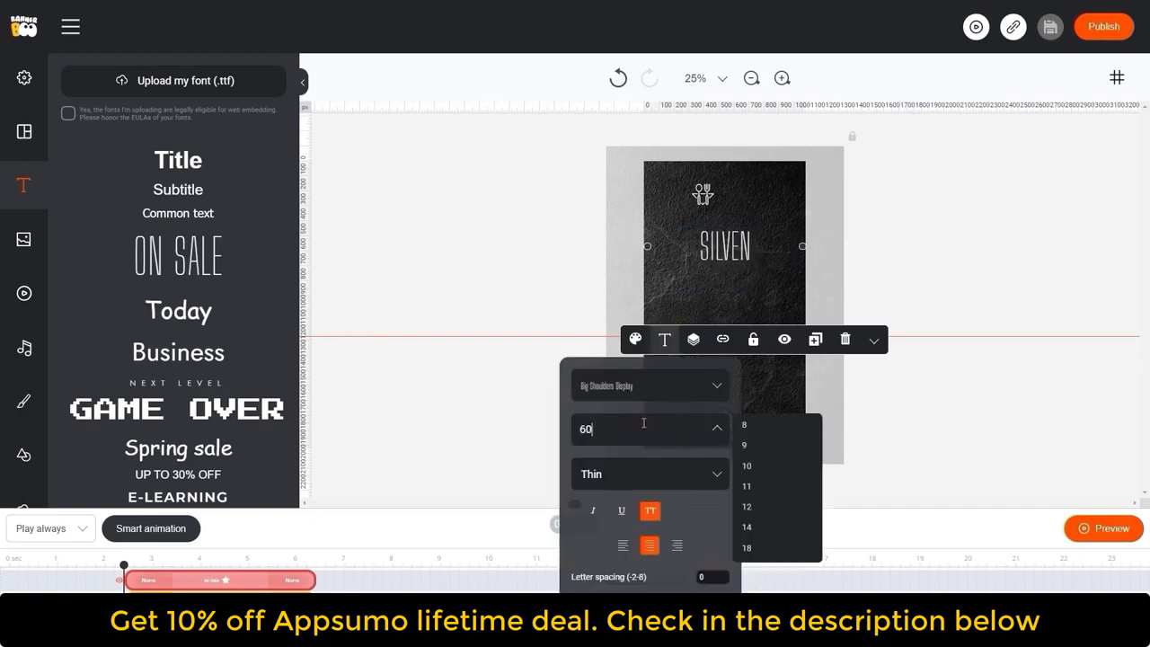
- Place the SILVEN text beside the spoon-and-fork icon and centre the pair near the top of the banner
drag(698, 235, 708, 197)
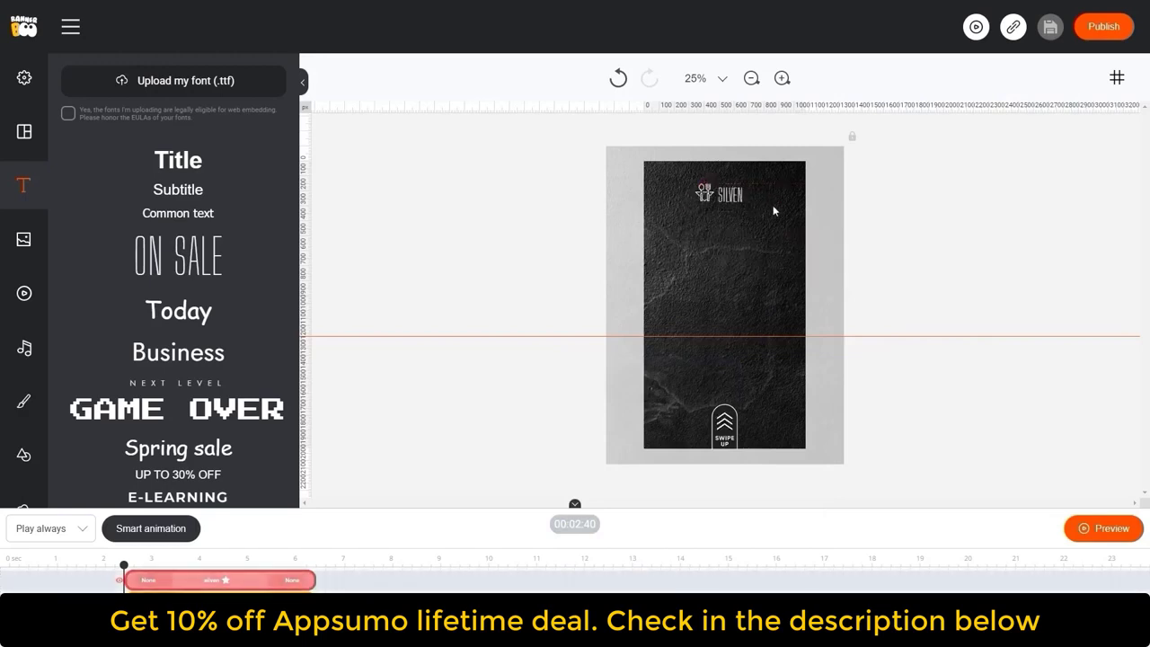
click(771, 209)
click(935, 220)
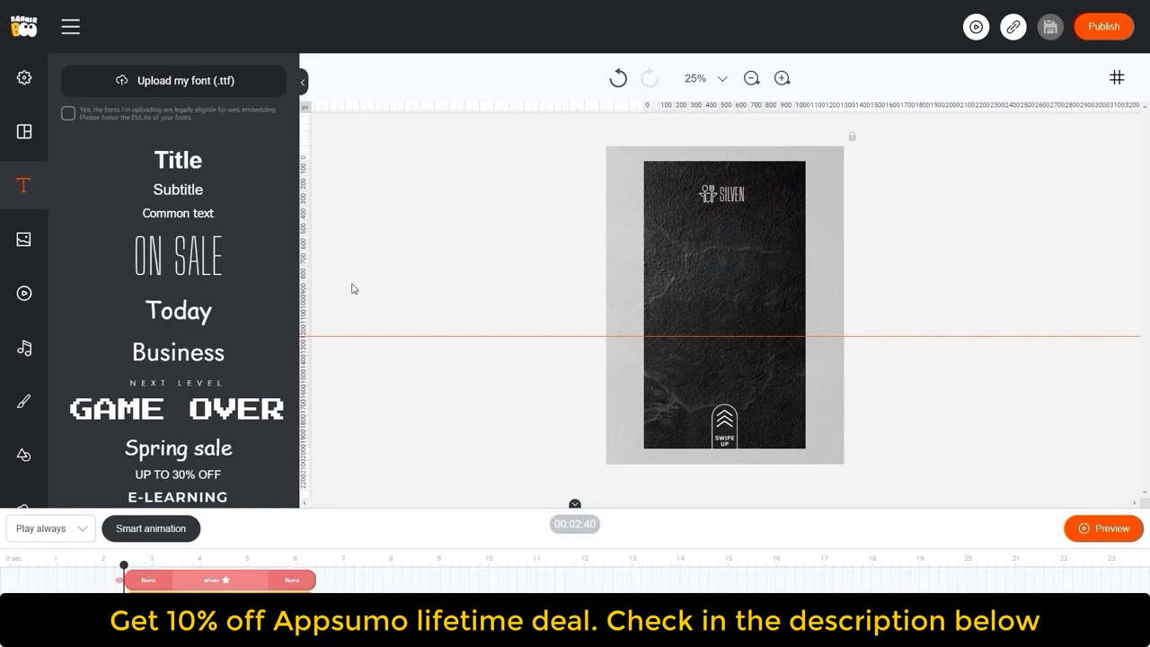
- Add another ON SALE text preset, reword it to COME AND TASTE, and place it centred in the banner's upper half
drag(204, 259, 750, 274)
double_click(750, 274)
text(COME AND TASTE)
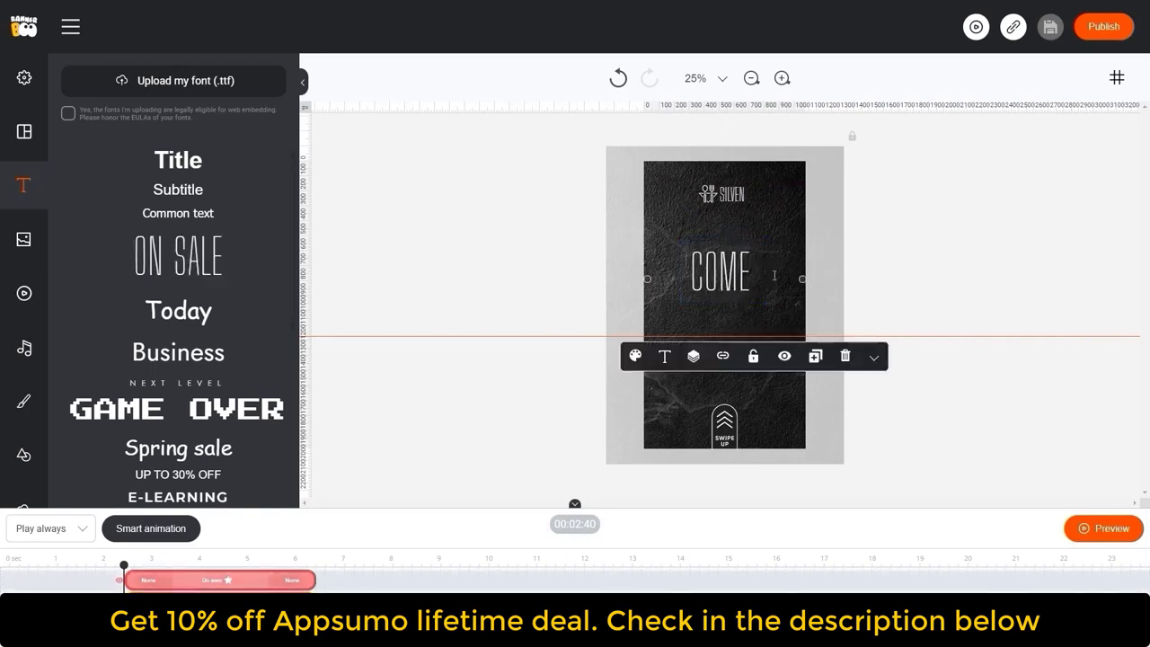
key(ctrl+a)
click(664, 357)
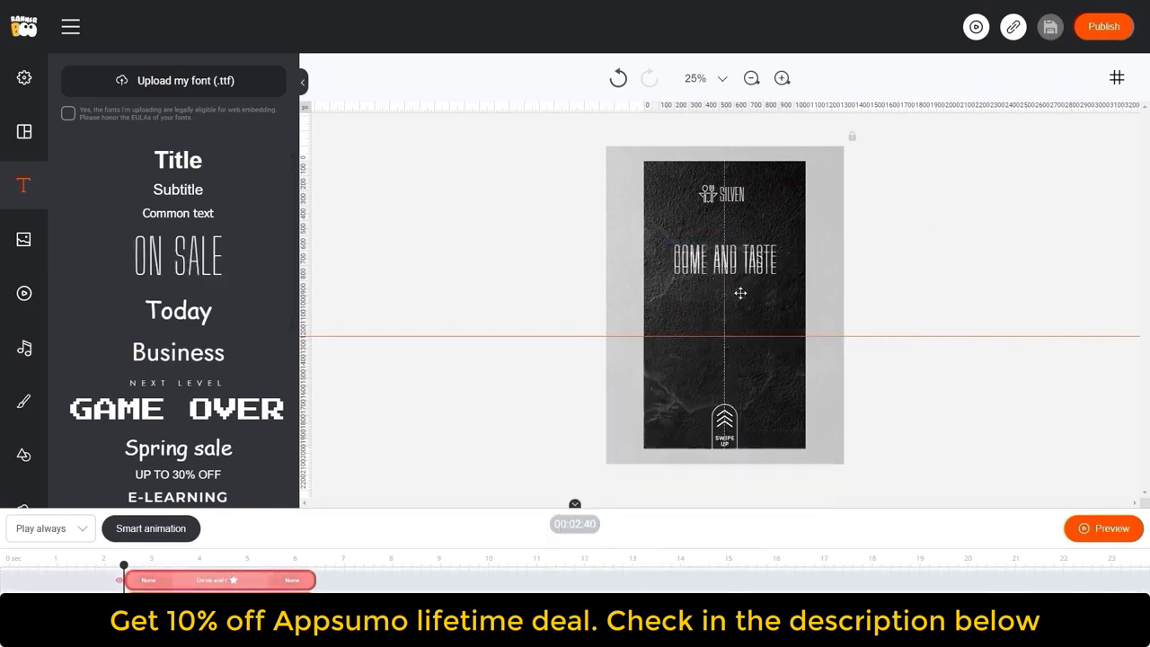
drag(739, 293, 740, 308)
- Duplicate the COME AND TASTE text directly below the original and change the copy to FRIDAY SET
click(814, 226)
drag(726, 278, 726, 311)
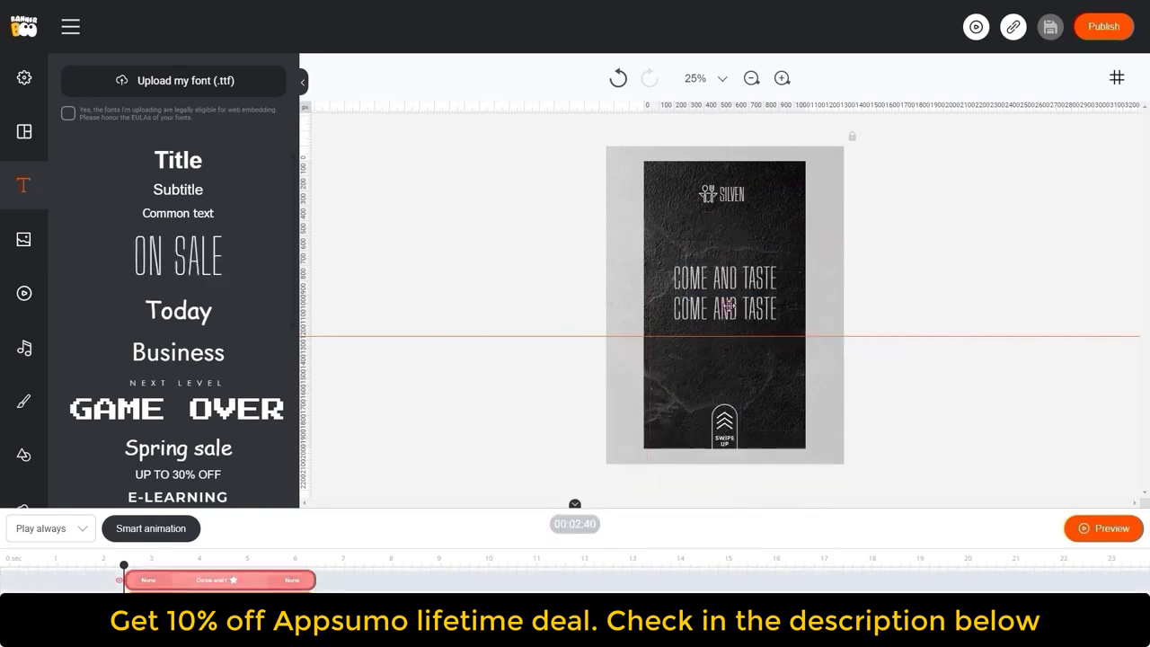
double_click(726, 310)
text(FRIDAY SET)
- Colour the COME AND TASTE line gold and shift both title lines slightly down
click(740, 281)
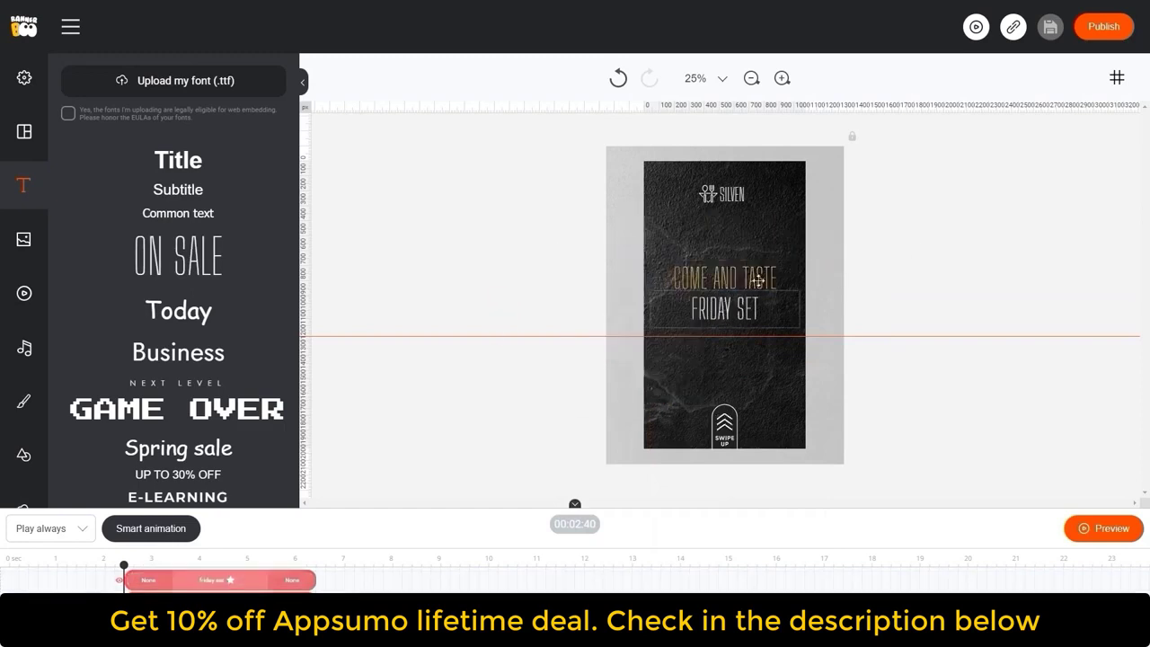
drag(739, 299, 739, 305)
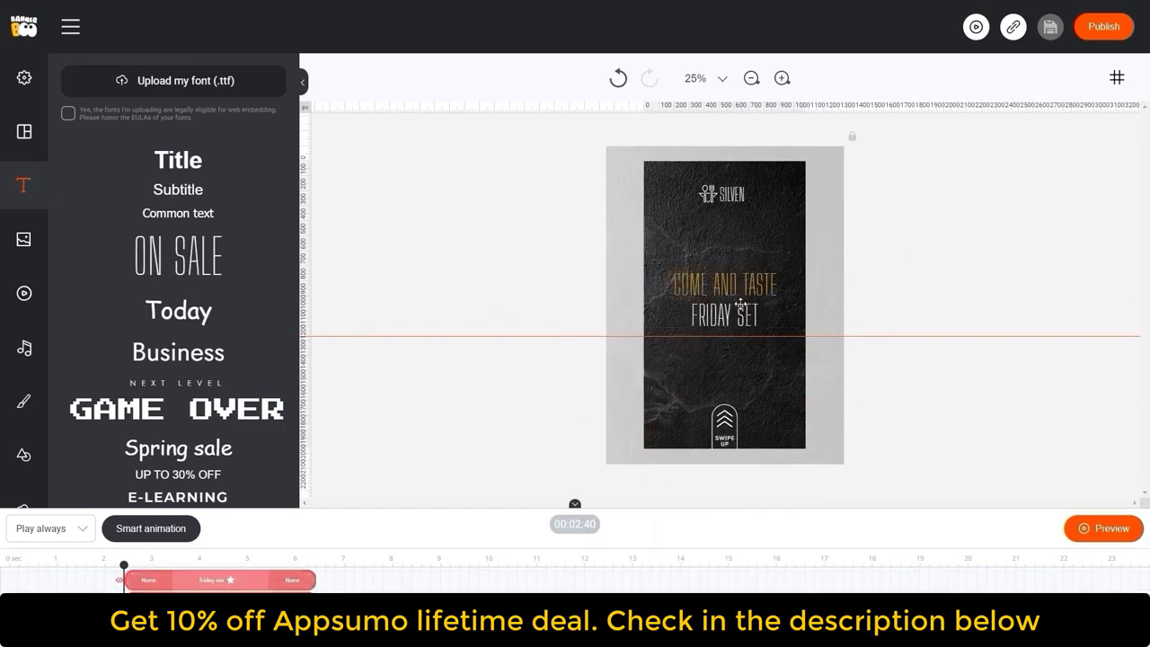
click(992, 335)
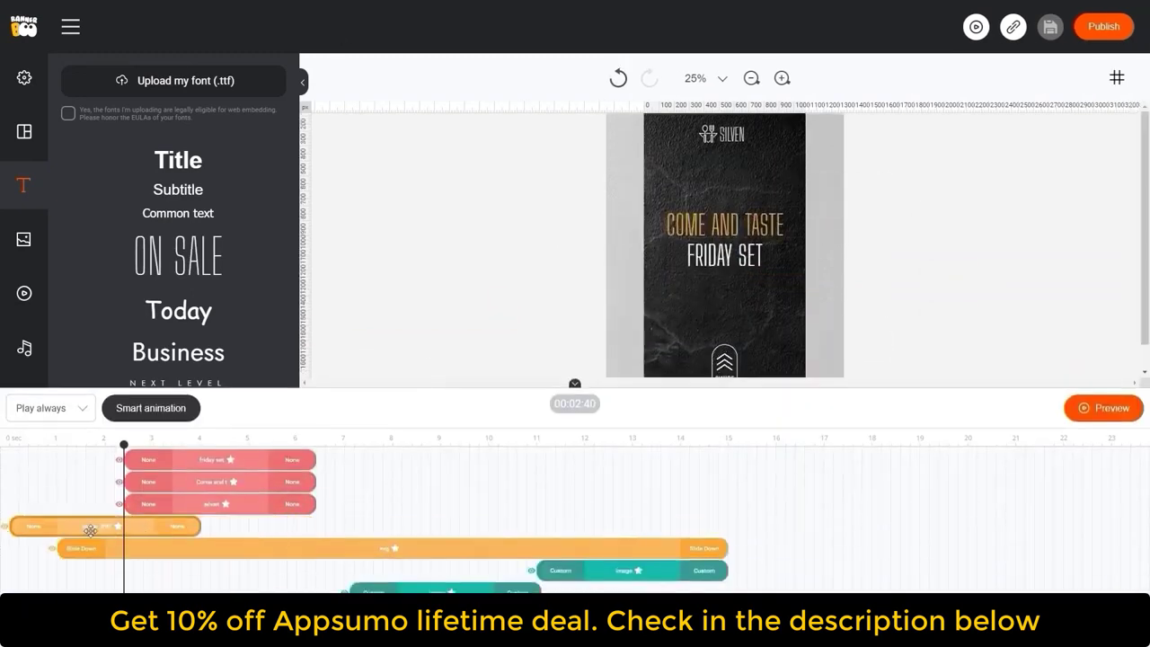
- Make the restaurant icon and SILVEN text clips run from 0 s to 15 s on the timeline
drag(200, 527, 727, 526)
drag(144, 504, 28, 504)
drag(201, 504, 727, 504)
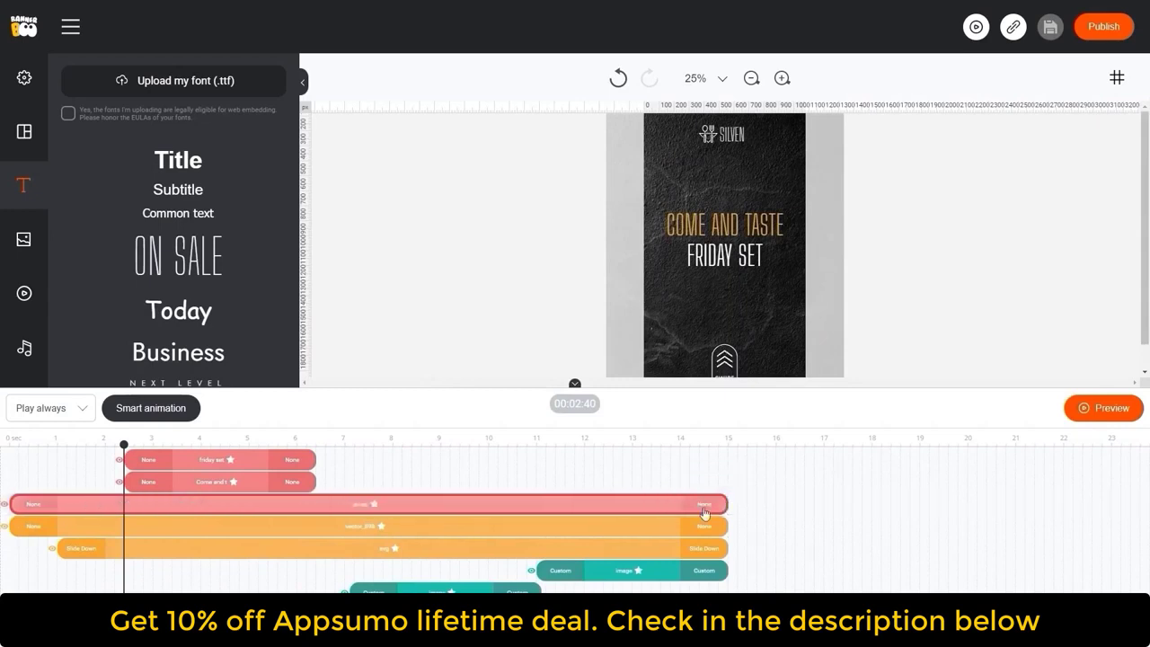
- Start the waffle, pasta and salad image clips slightly later, at about 11.1 s, 7.3 s and 3.4 s
scroll(703, 513, down, 1)
drag(534, 527, 539, 528)
drag(350, 548, 358, 548)
drag(160, 570, 173, 571)
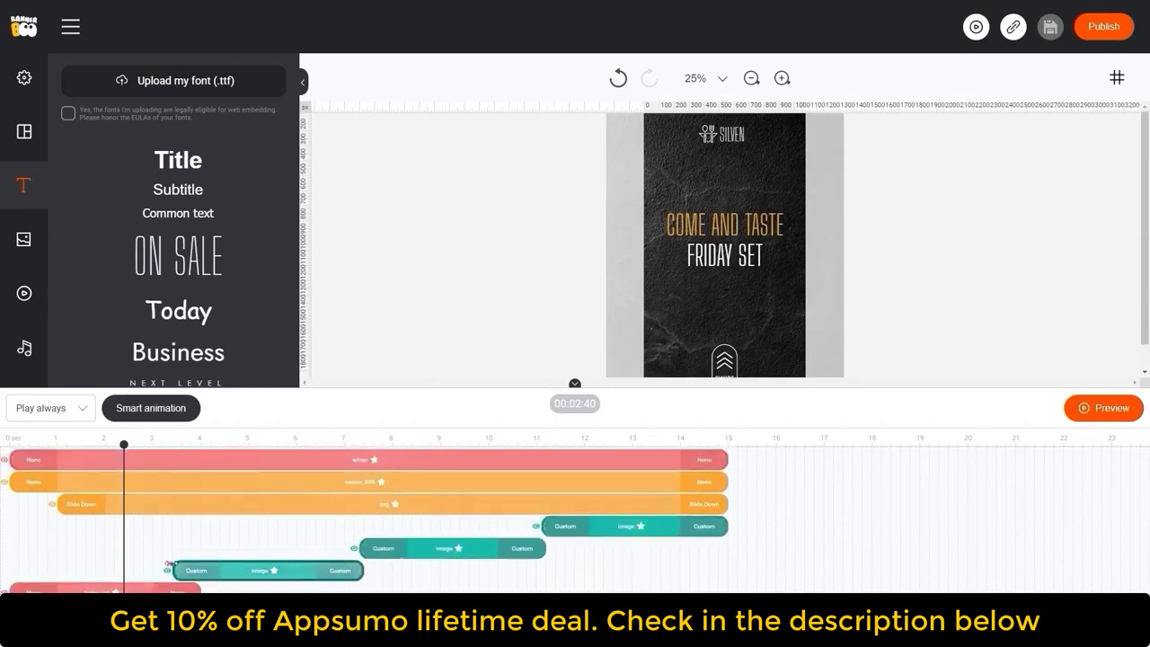
- Duplicate the COME AND TASTE title and move the copy's clip into the salad scene, starting at about 3.7 s
click(272, 439)
drag(416, 408, 416, 481)
click(104, 509)
click(778, 251)
key(ctrl+d)
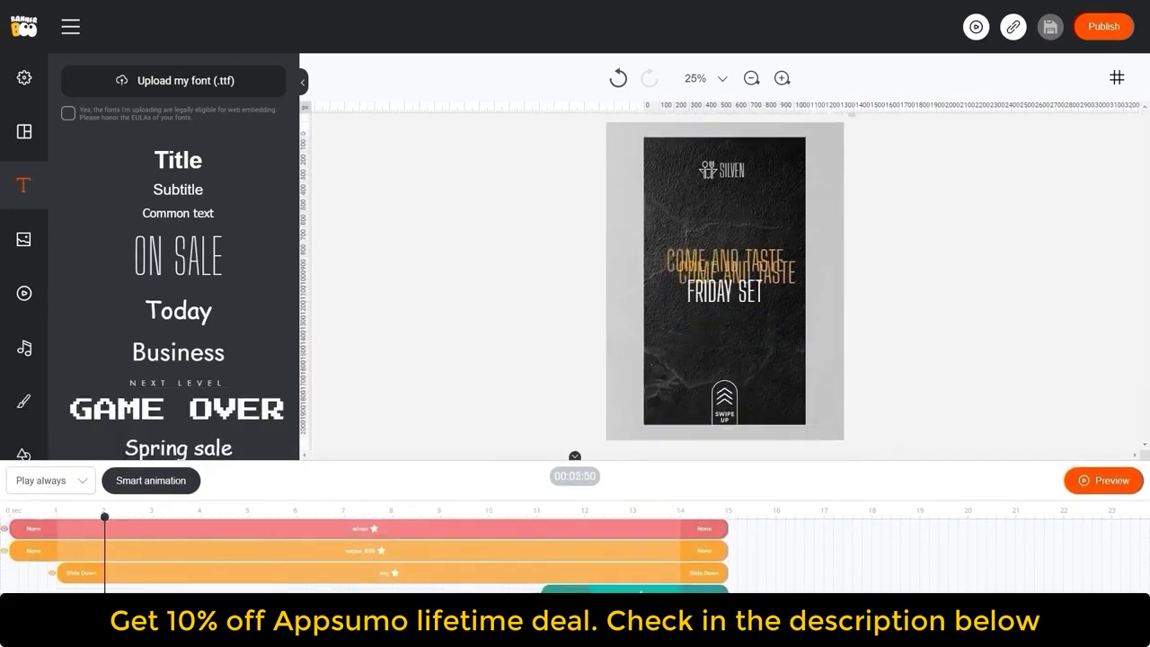
scroll(296, 557, down, 3)
drag(118, 558, 305, 558)
click(281, 510)
click(763, 259)
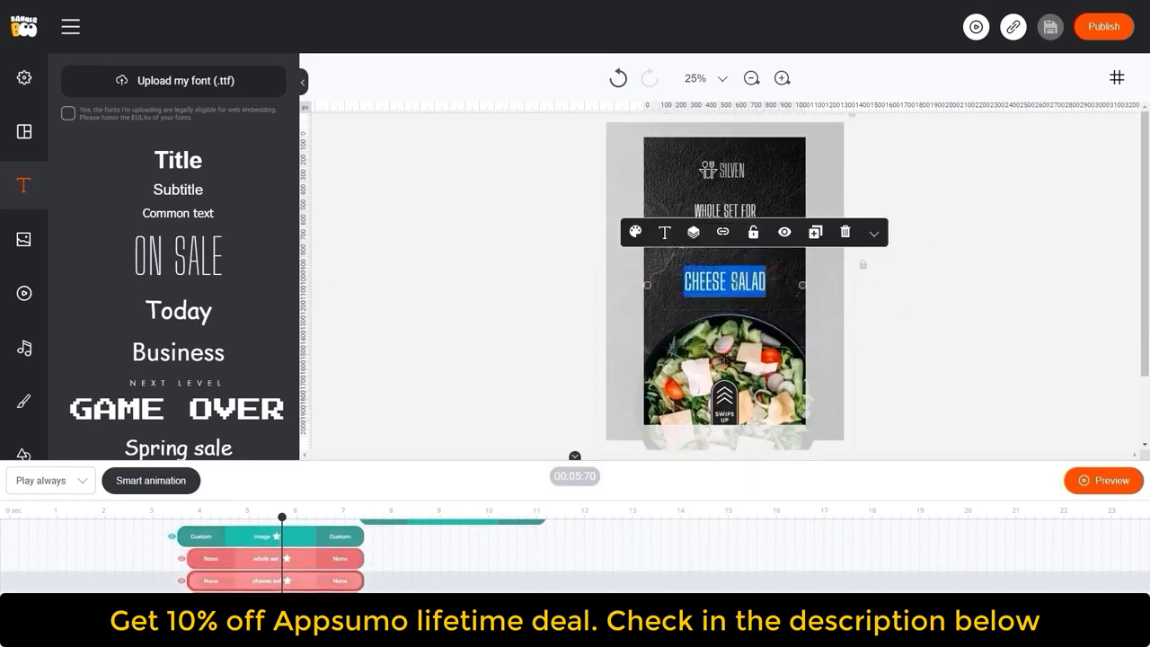
- Replace the copied + CHEESE PASTA text in the waffle scene with + BERRY WAFFERS
click(764, 281)
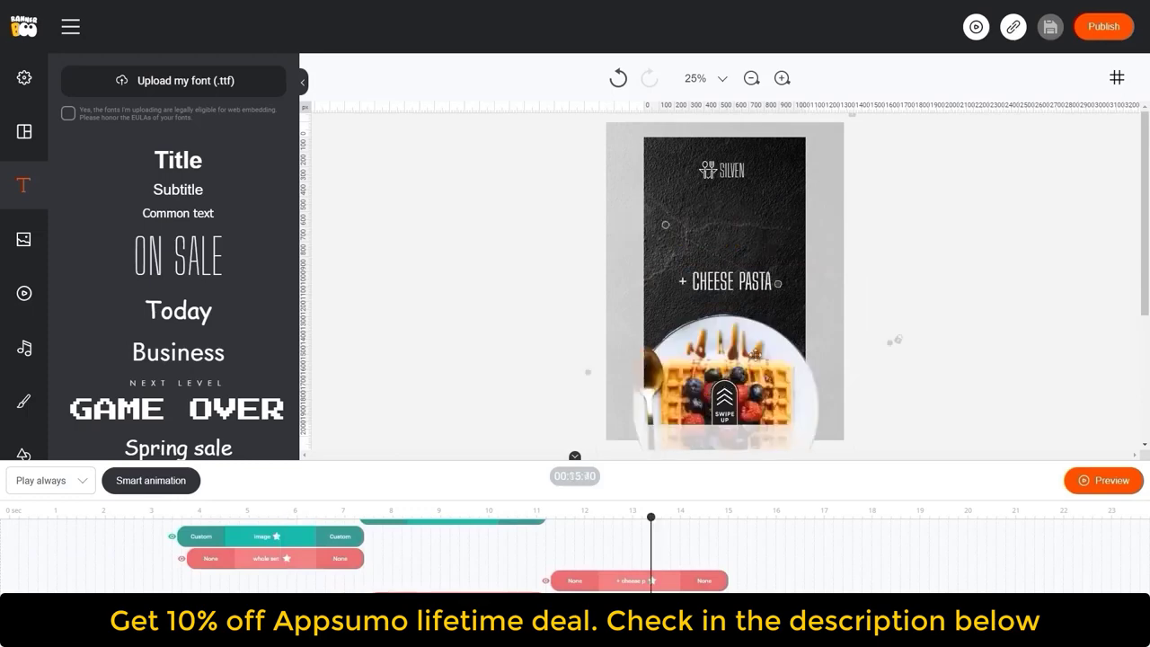
key(ctrl+a)
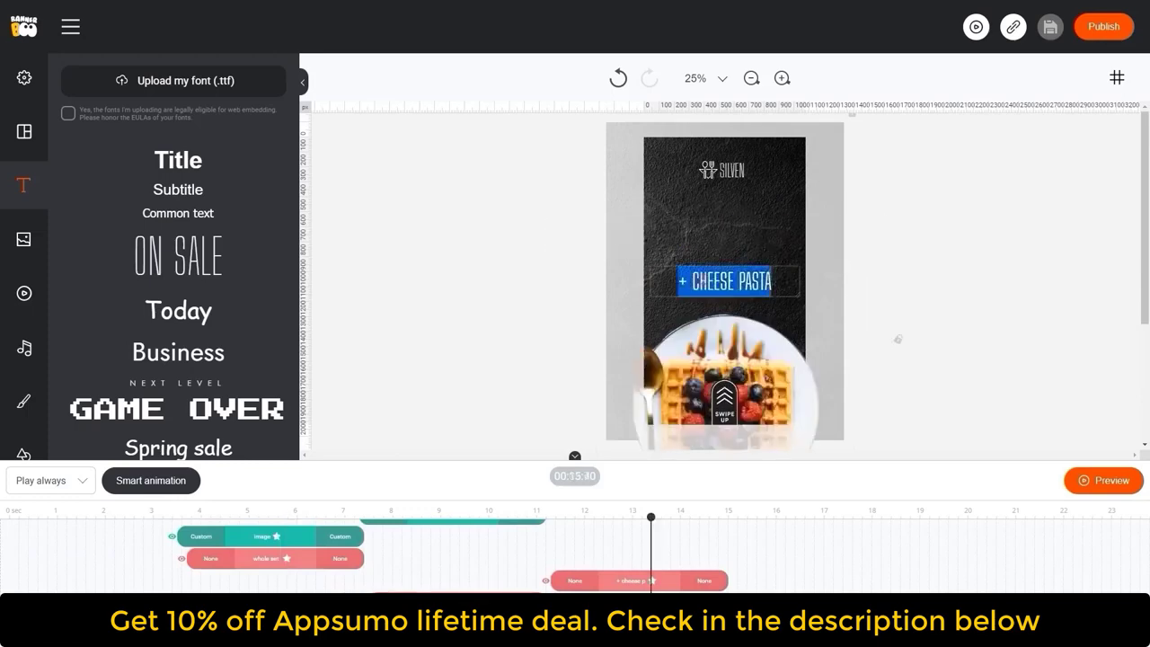
text(+ BERRY WAFFERS)
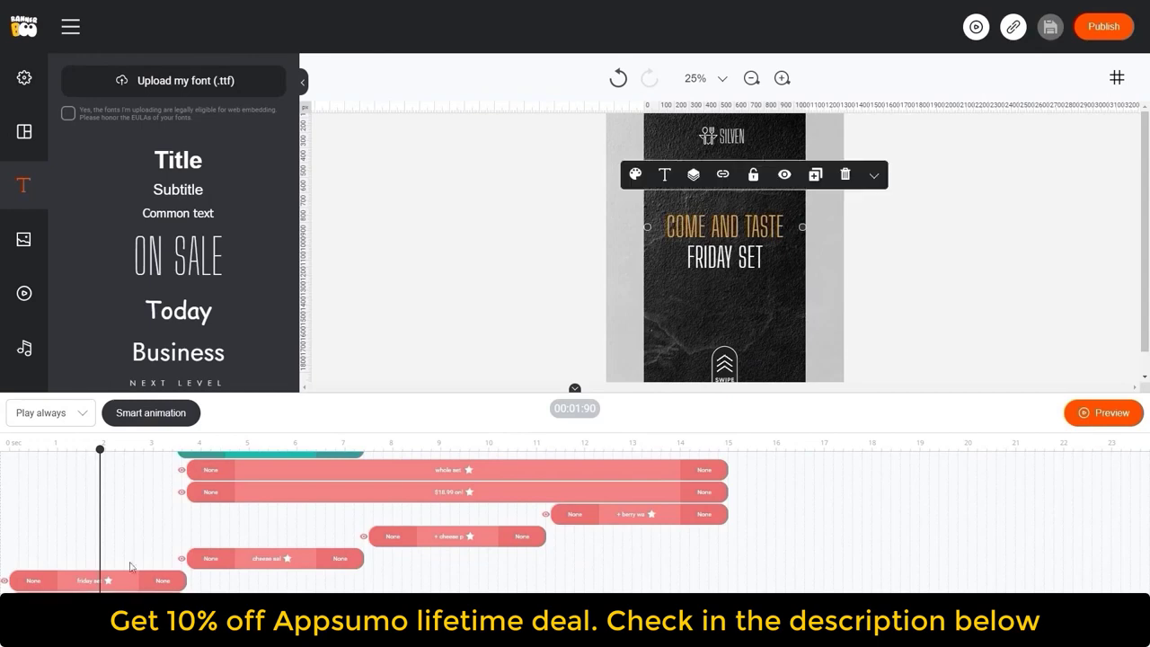
- Give the FRIDAY SET text a Slide Left entrance and a Slide Right exit animation, and preview the banner
click(33, 581)
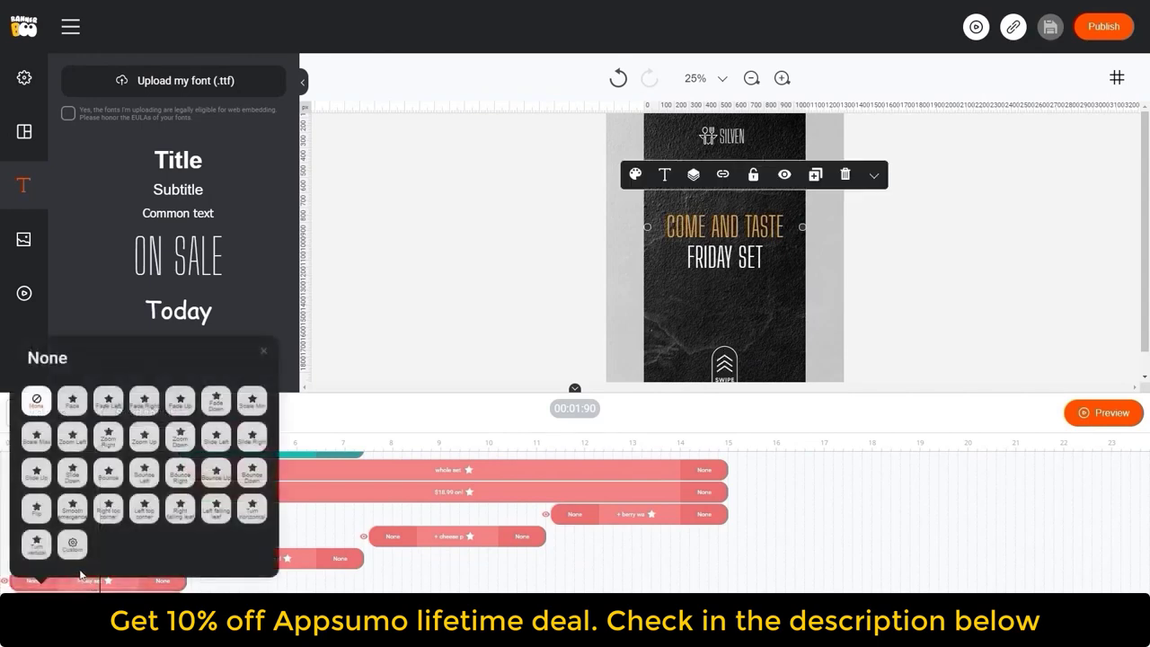
click(252, 438)
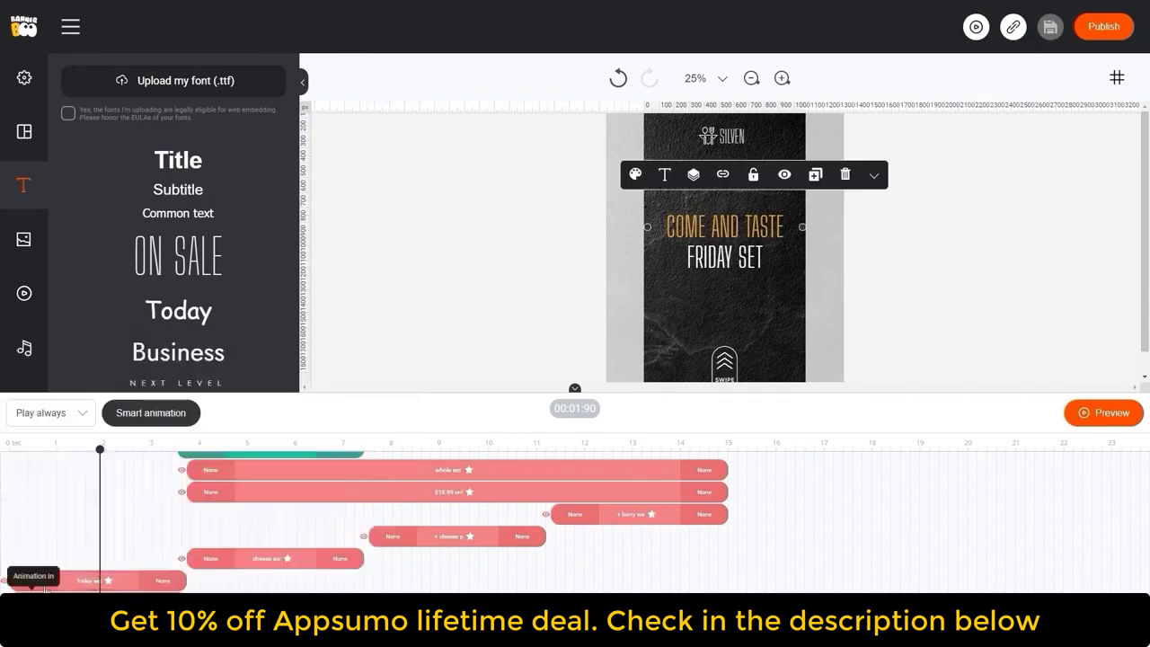
click(33, 581)
click(217, 439)
click(163, 581)
click(386, 438)
click(947, 337)
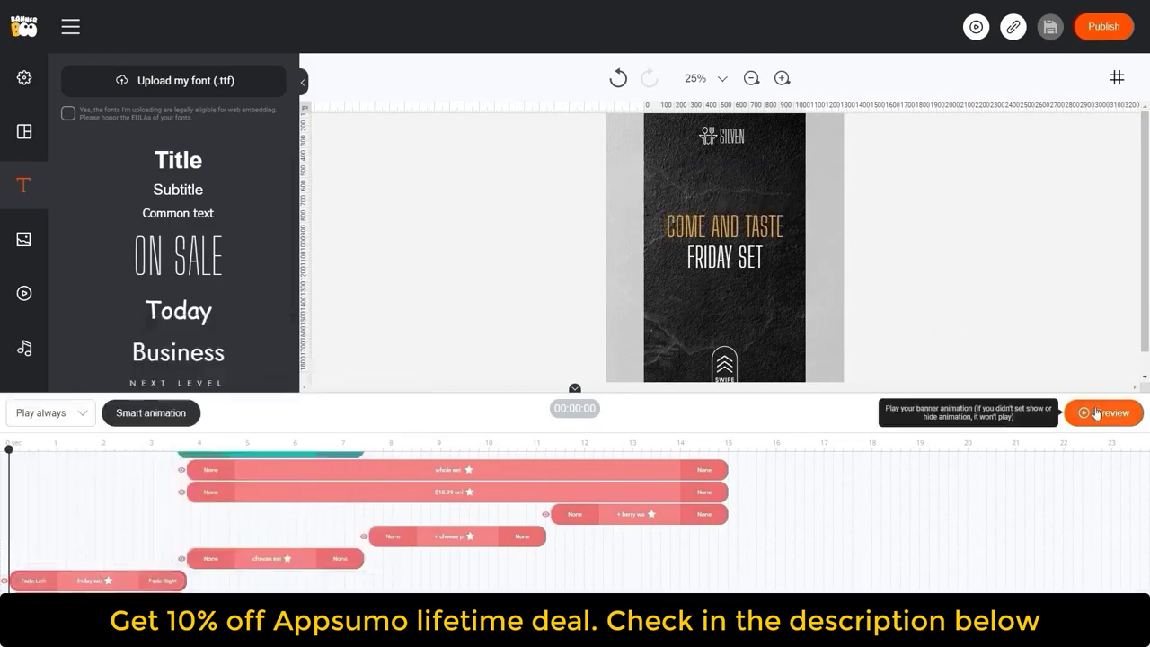
click(1096, 414)
click(1131, 412)
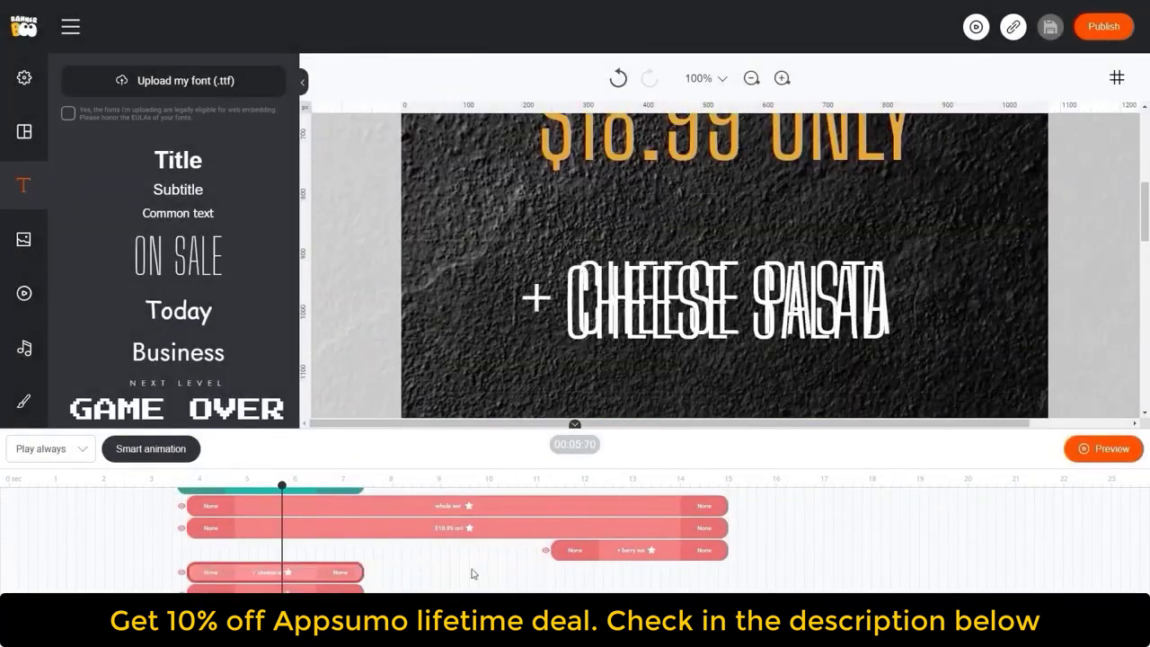
- Align the + BERRY WAFFERS clip with the other dish text clips at about 3.7 s and box-select the scene's texts
drag(636, 550, 273, 549)
click(751, 78)
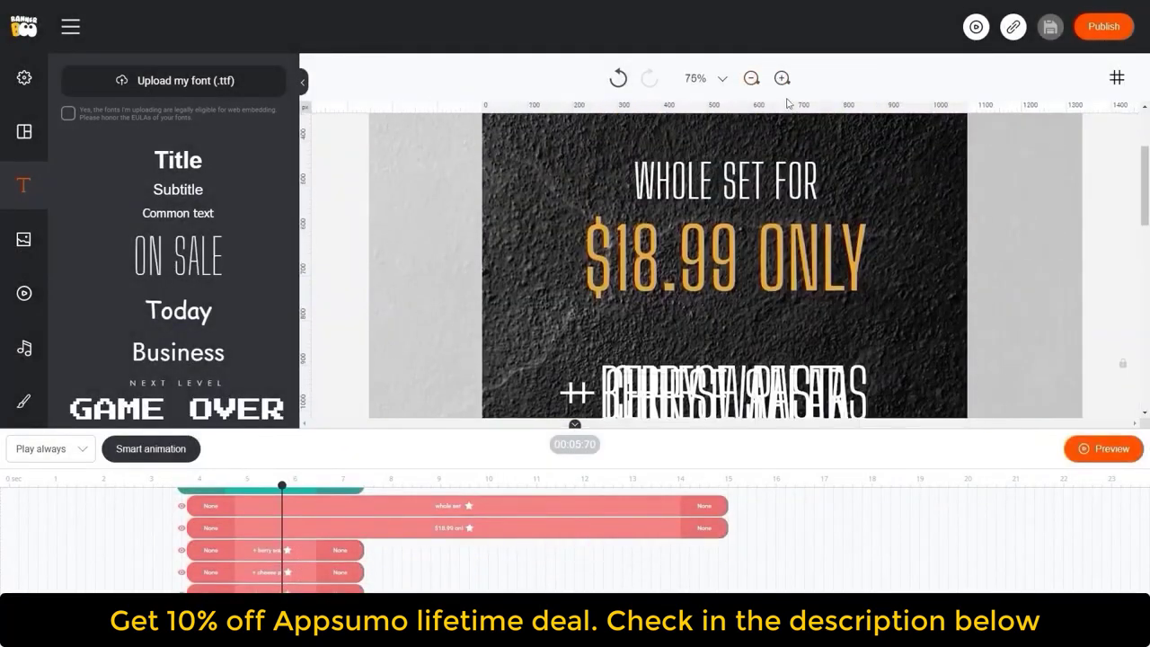
click(751, 78)
click(751, 78)
drag(831, 193, 678, 285)
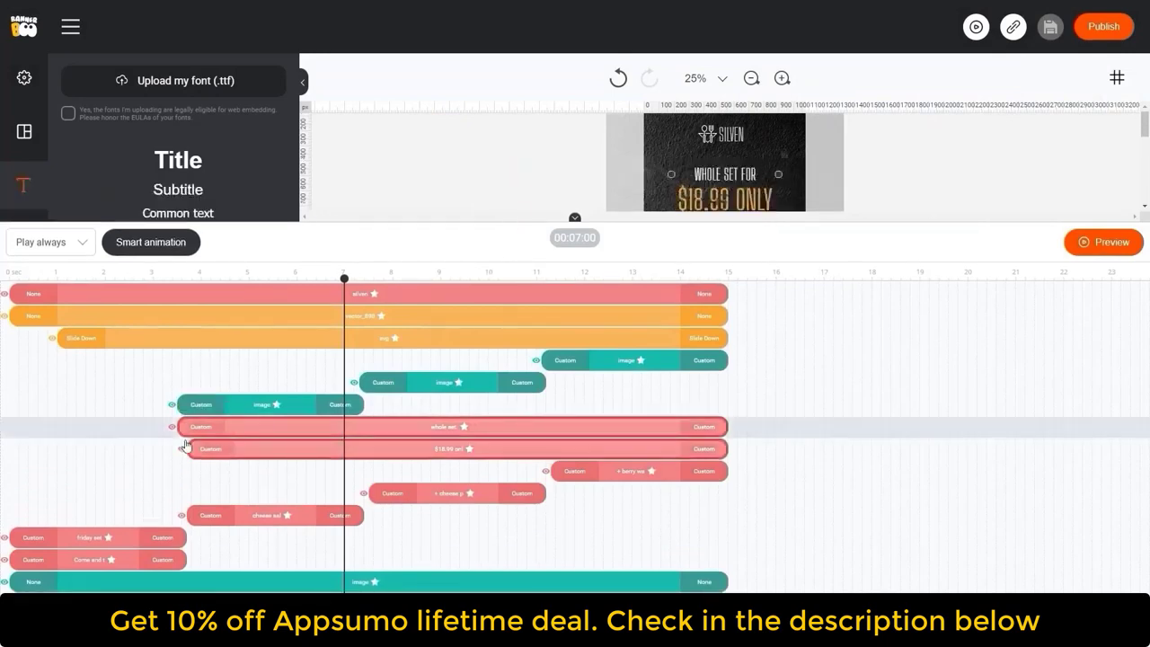
- Start the $18.99 ONLY clip slightly earlier, at about 3.6 s, and preview the whole banner animation
click(186, 447)
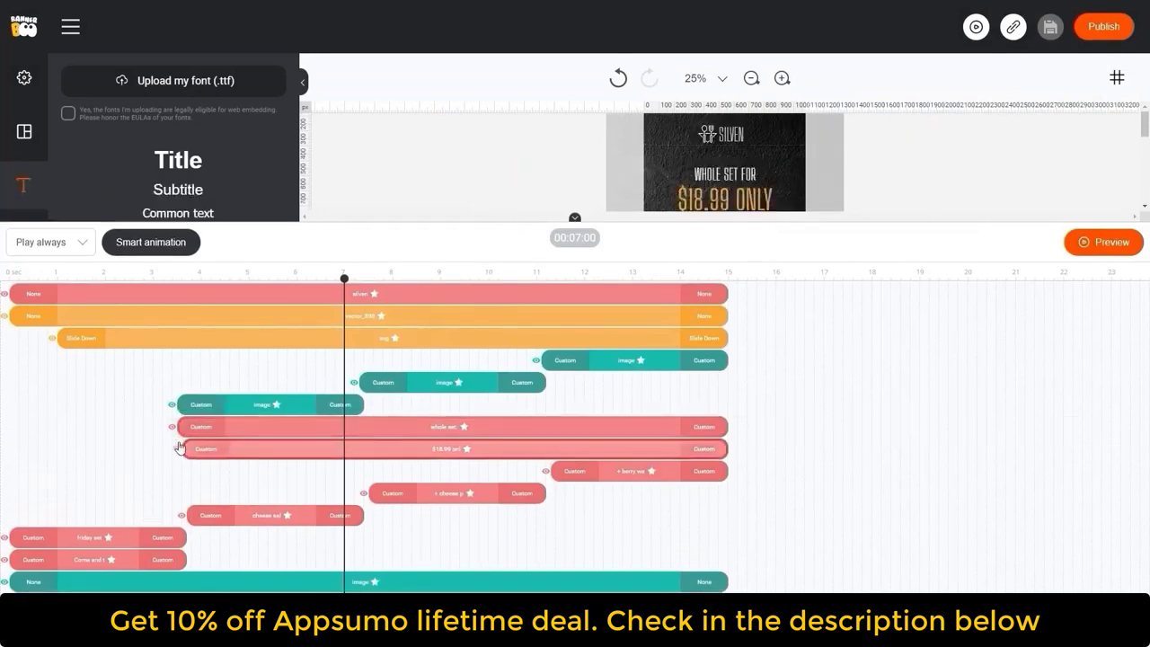
drag(516, 220, 1029, 549)
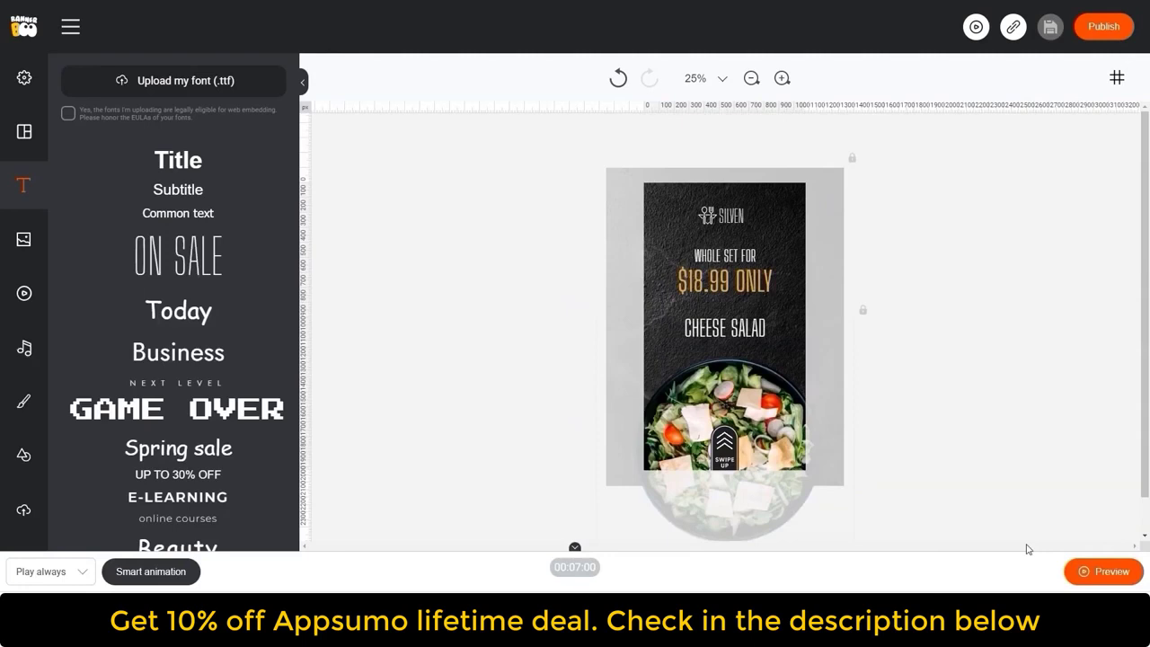
click(1090, 573)
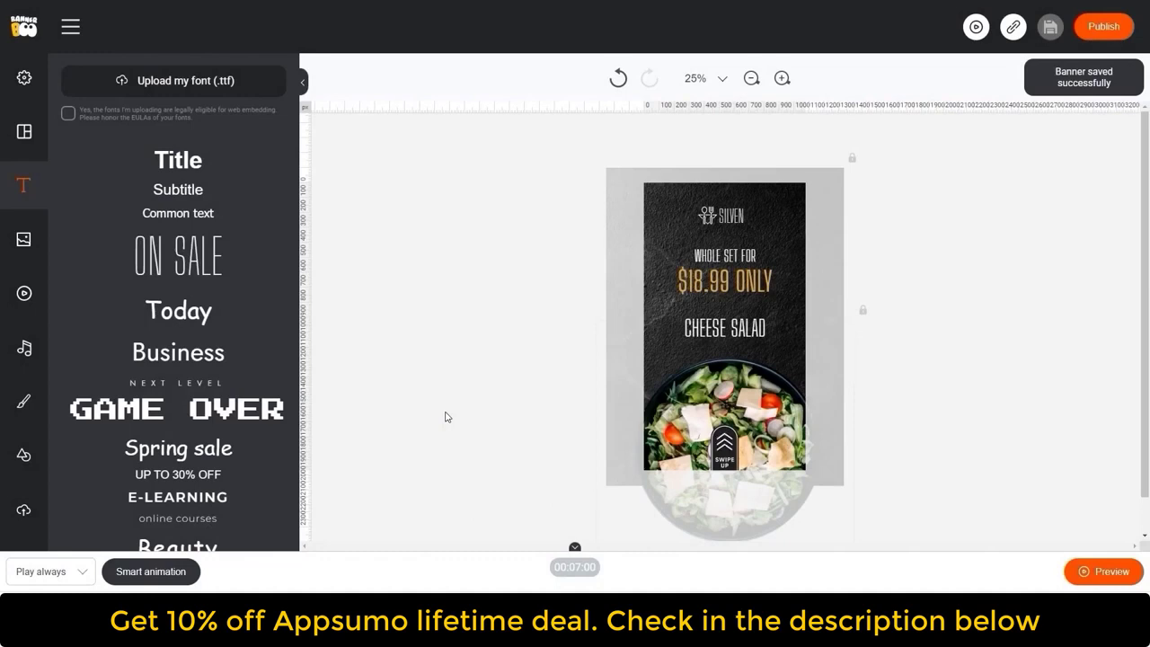
- Pick background music from the Unminus audio library, auditioning the track Lit, and move the music clip to start at 0 s
click(37, 337)
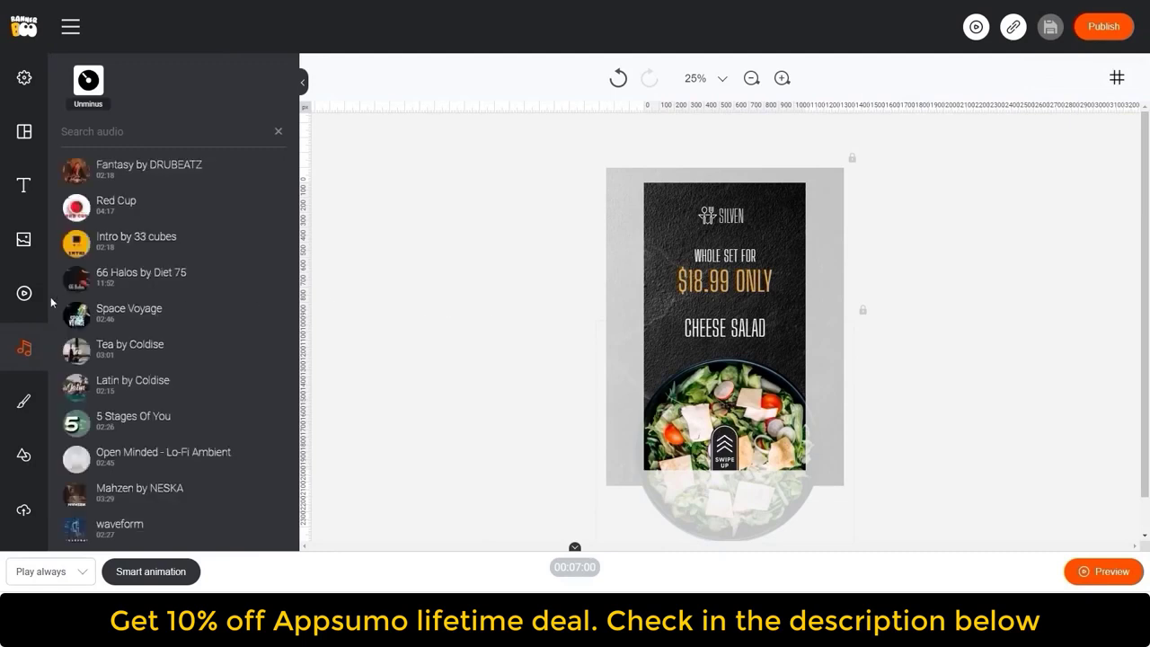
scroll(180, 303, down, 6)
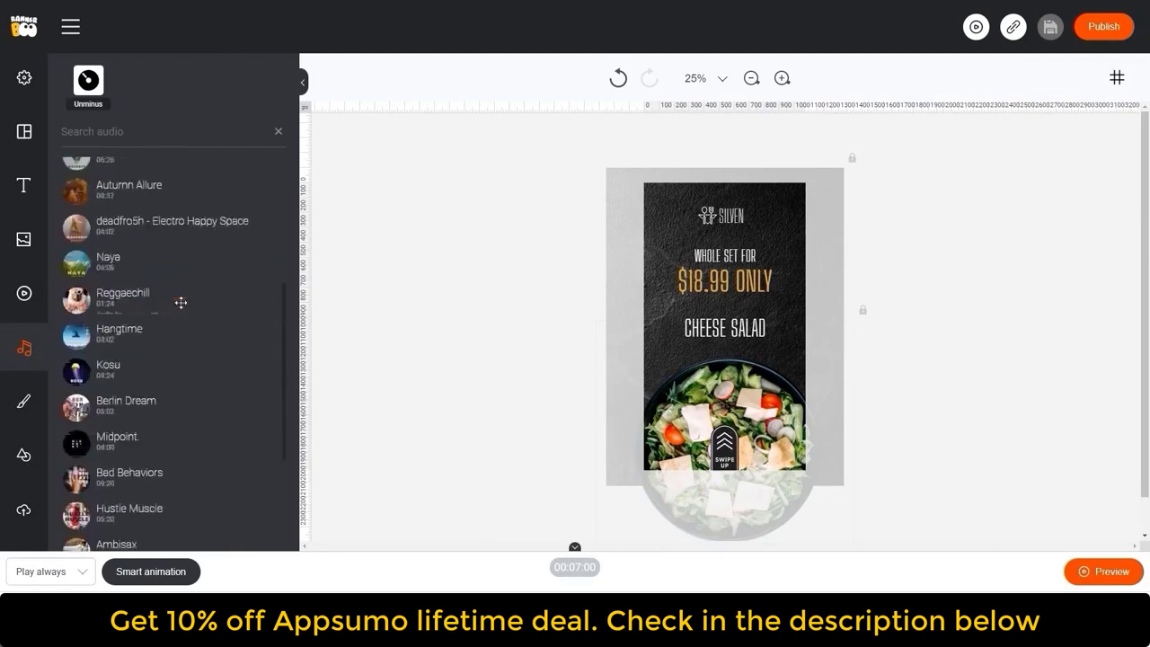
scroll(180, 303, down, 4)
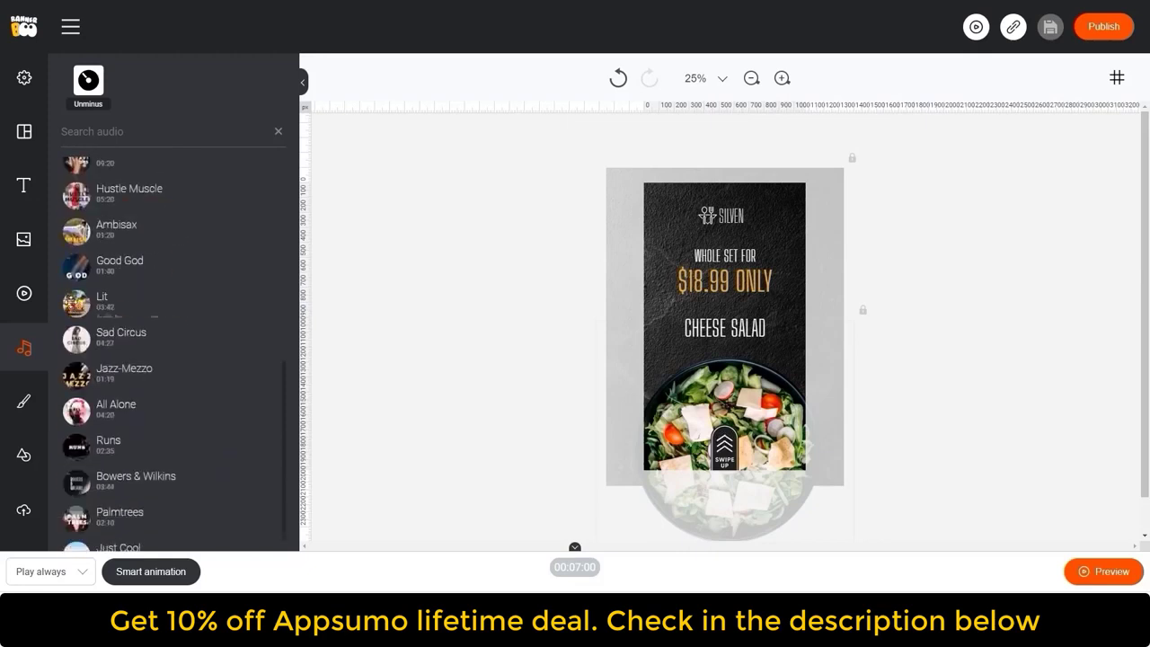
click(71, 300)
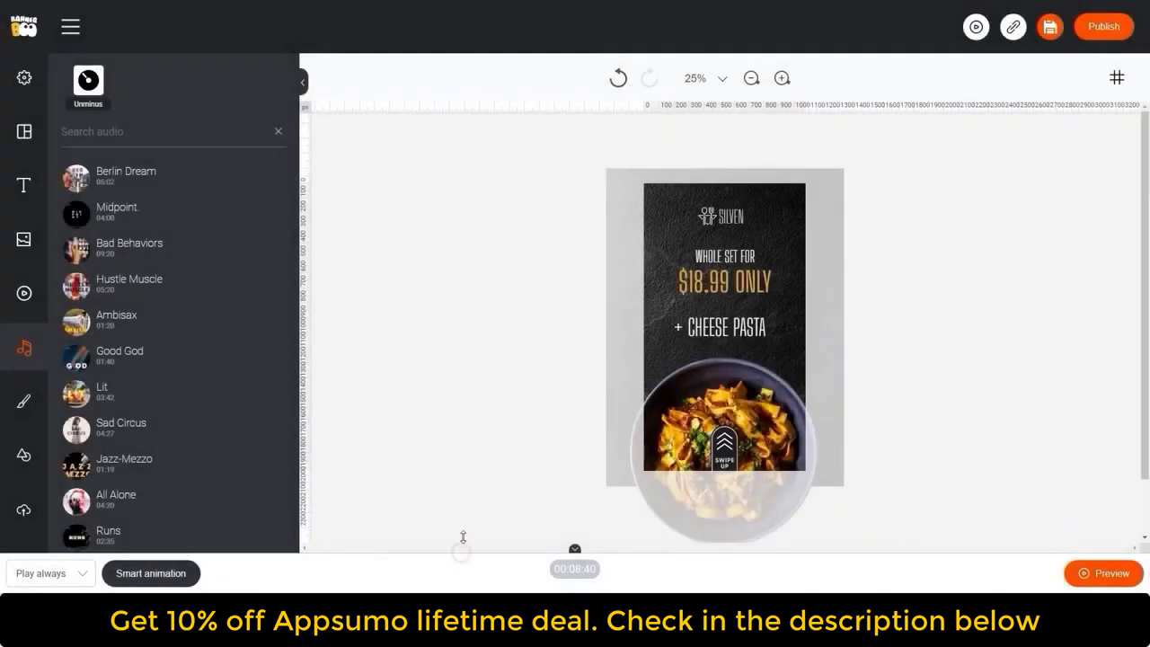
drag(463, 538, 465, 488)
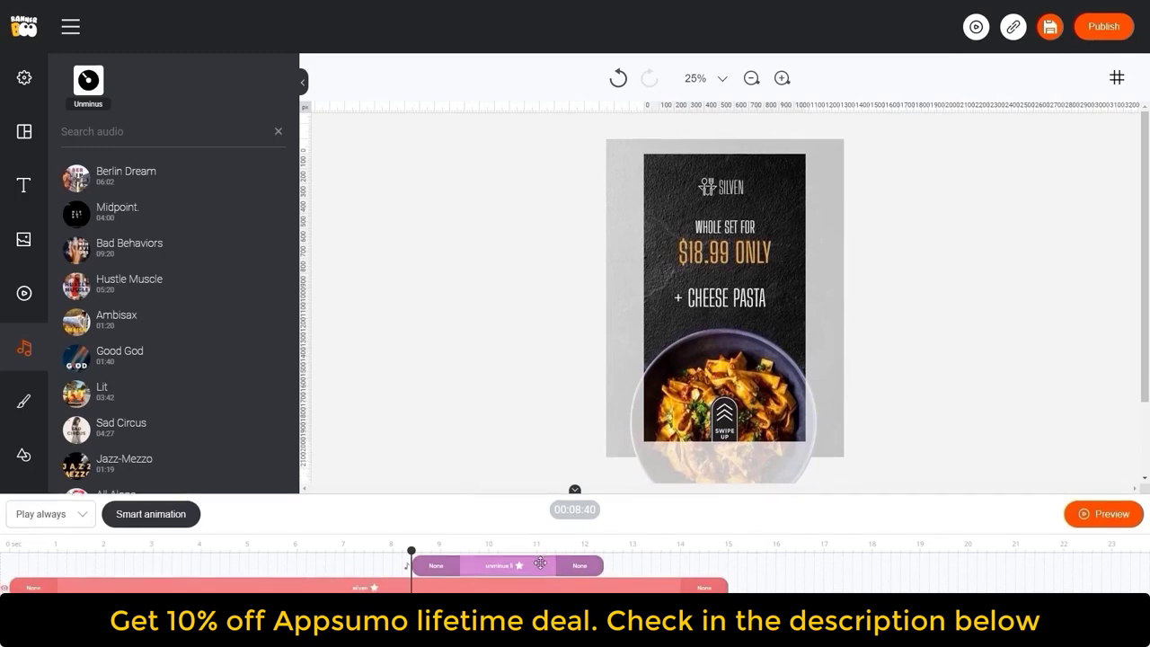
drag(540, 563, 88, 554)
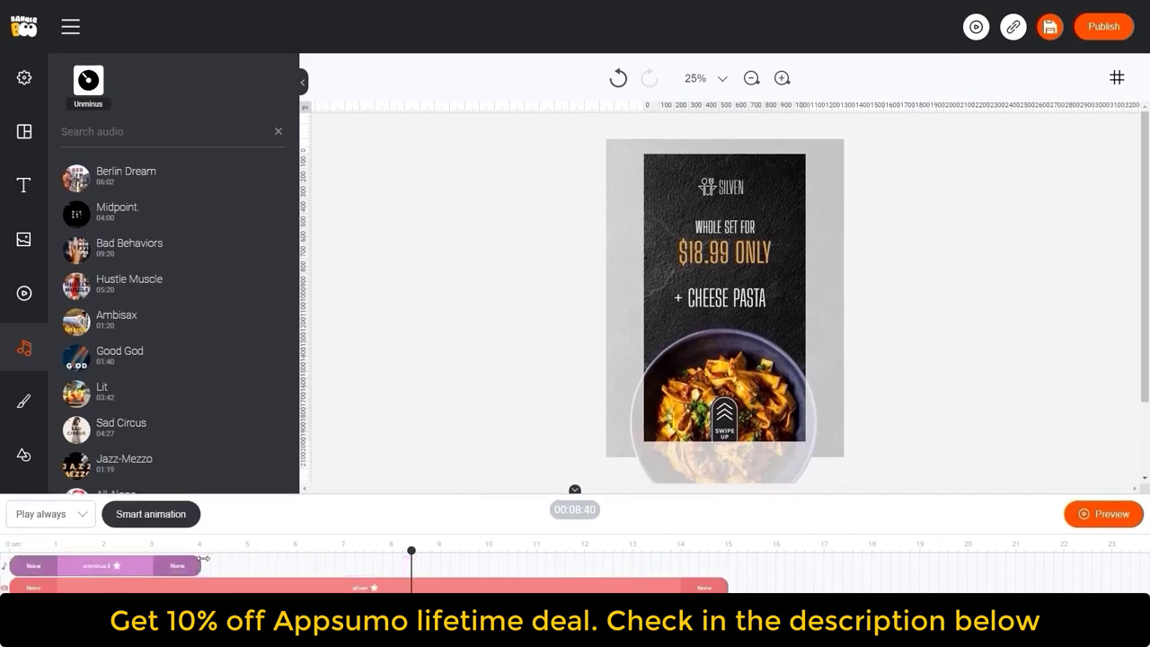
- Extend the background music clip to end at 15 s and give it a Fade audio-in and audio-out effect
drag(203, 558, 731, 560)
click(40, 567)
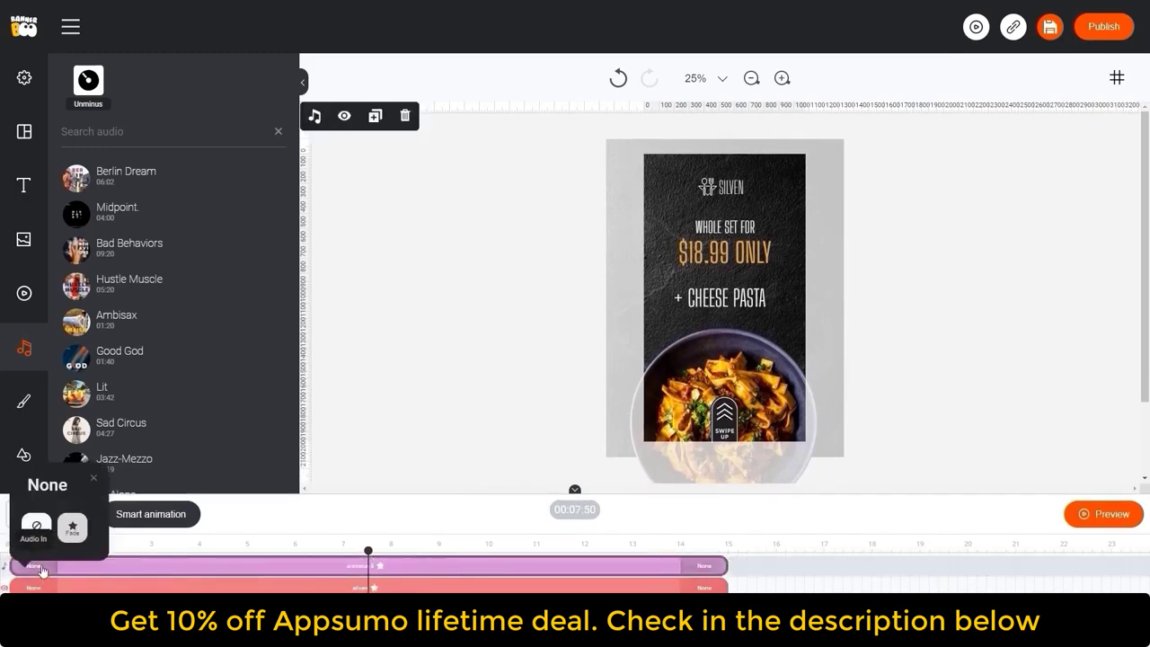
click(72, 526)
click(705, 566)
click(744, 510)
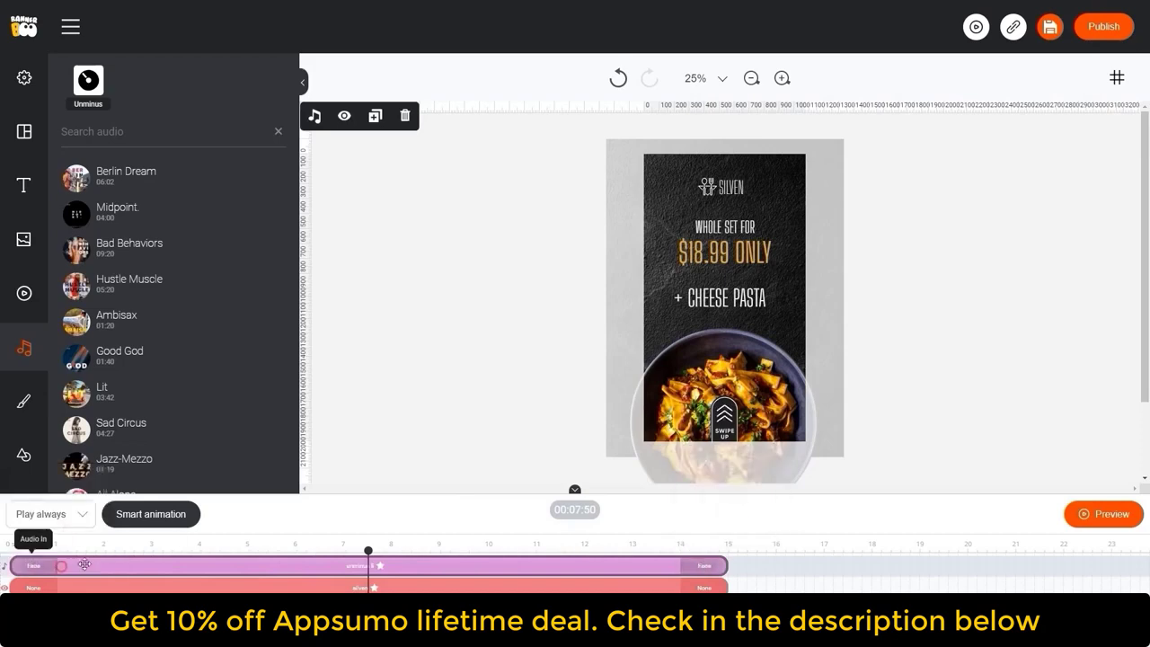
- Shrink the timeline area to enlarge the canvas view and preview the whole banner with its background music
drag(468, 493, 472, 537)
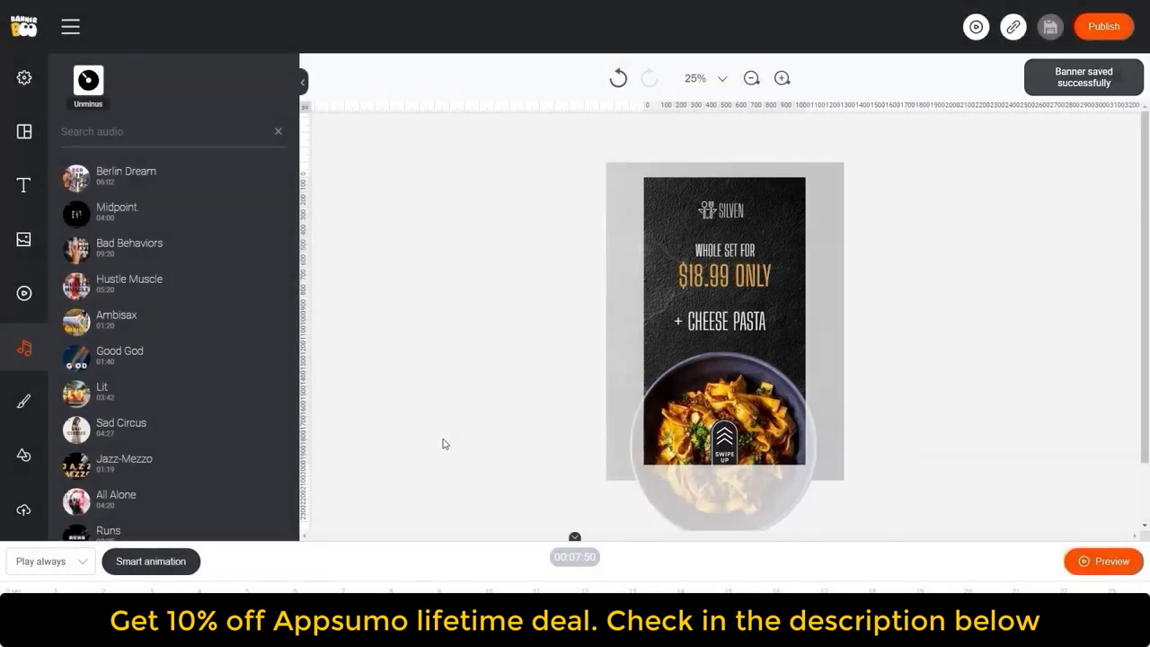
click(1095, 566)
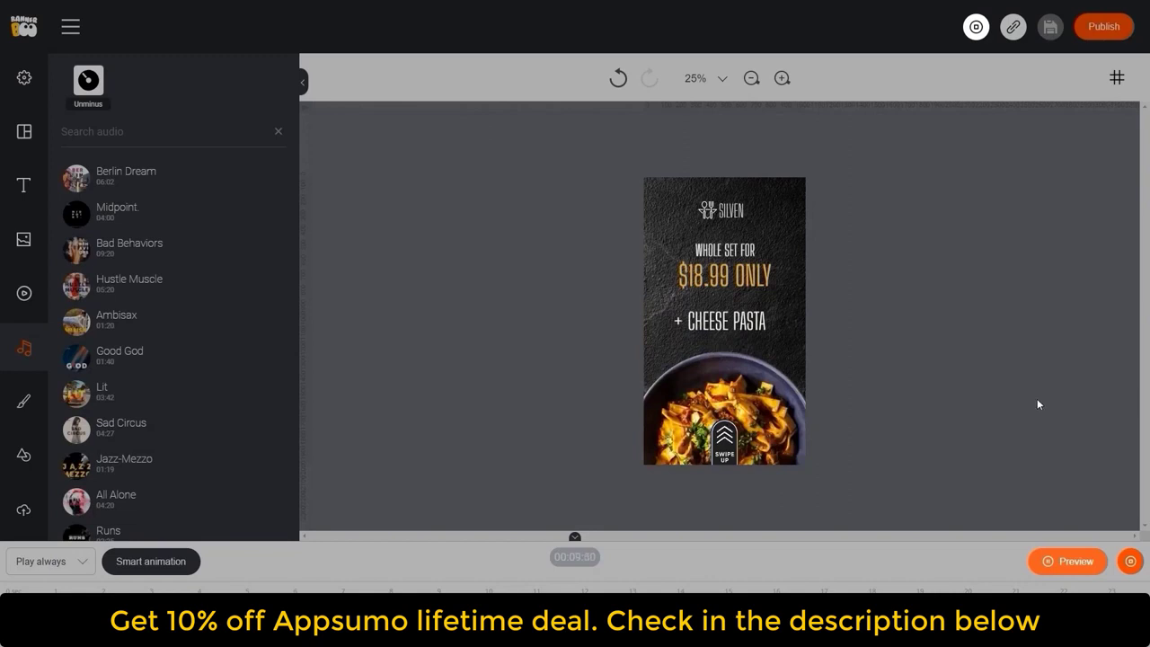
click(1130, 561)
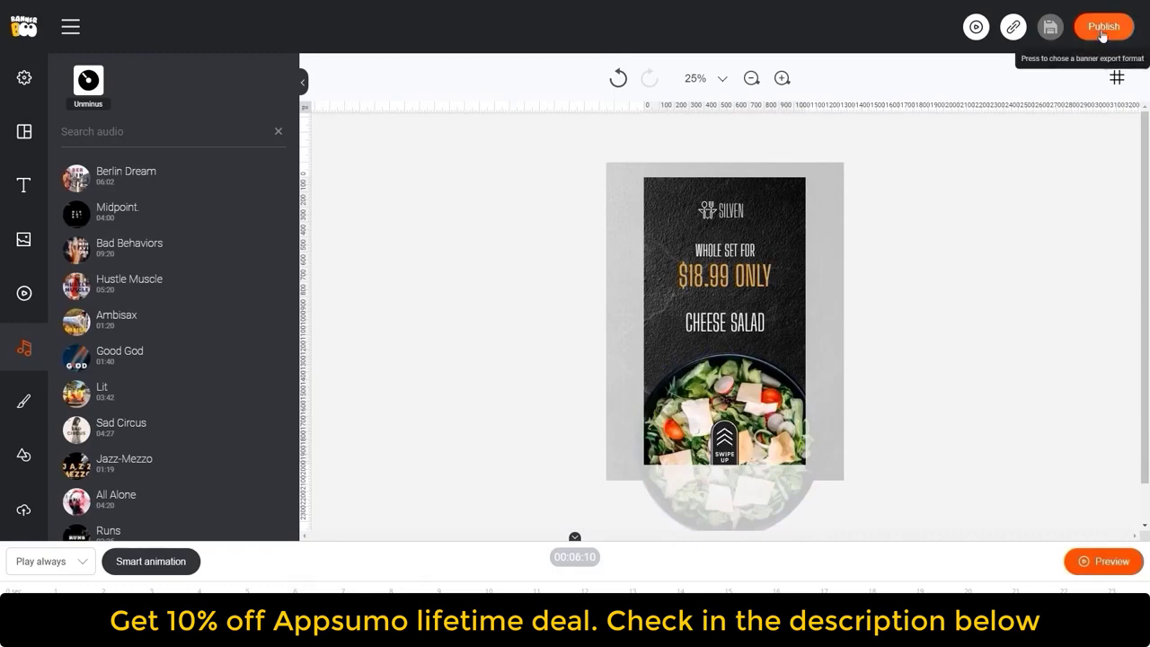
- Export the banner as an MP4 file, dismiss the download notice, and open the banner's shareable preview page
click(1103, 29)
click(916, 194)
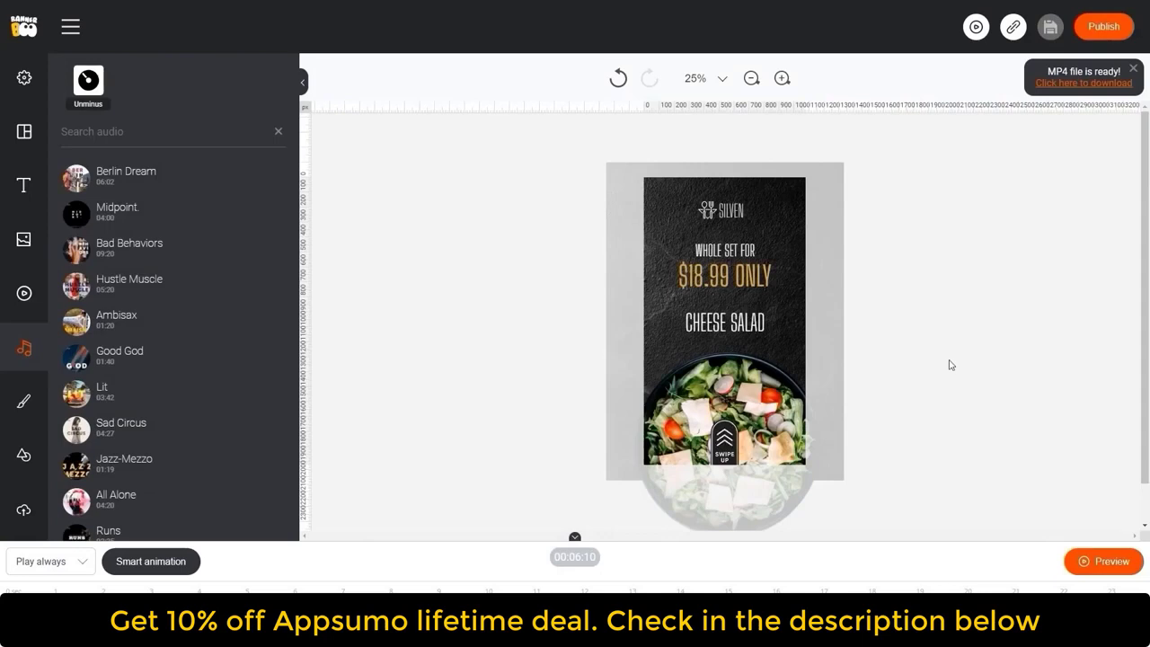
click(1128, 65)
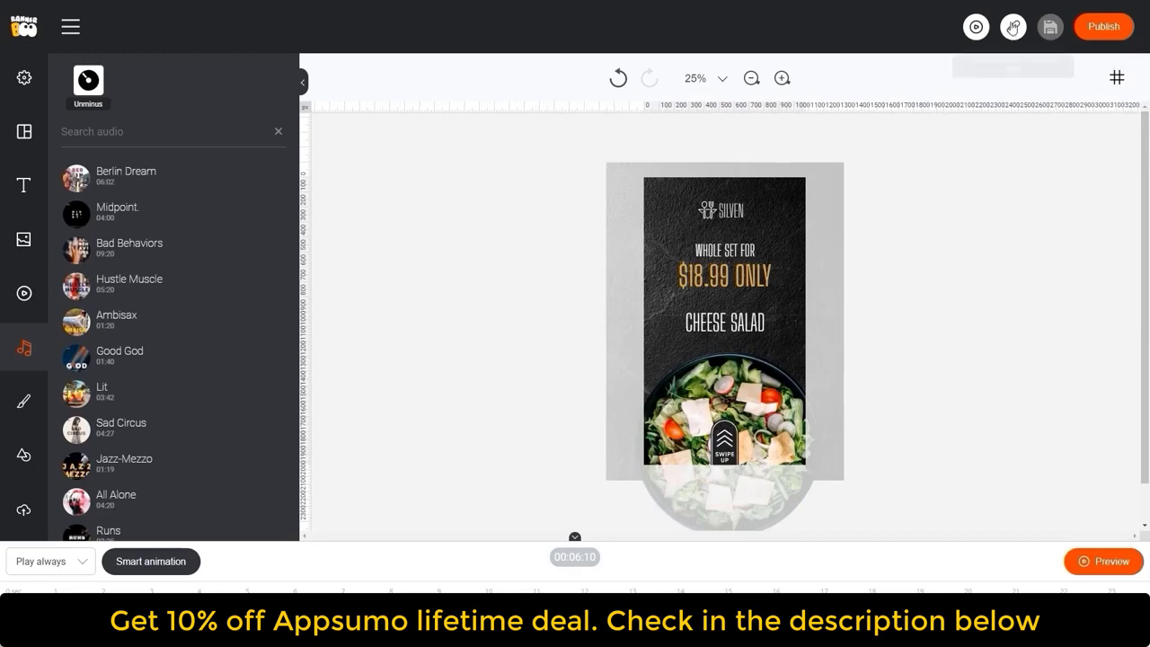
click(1012, 27)
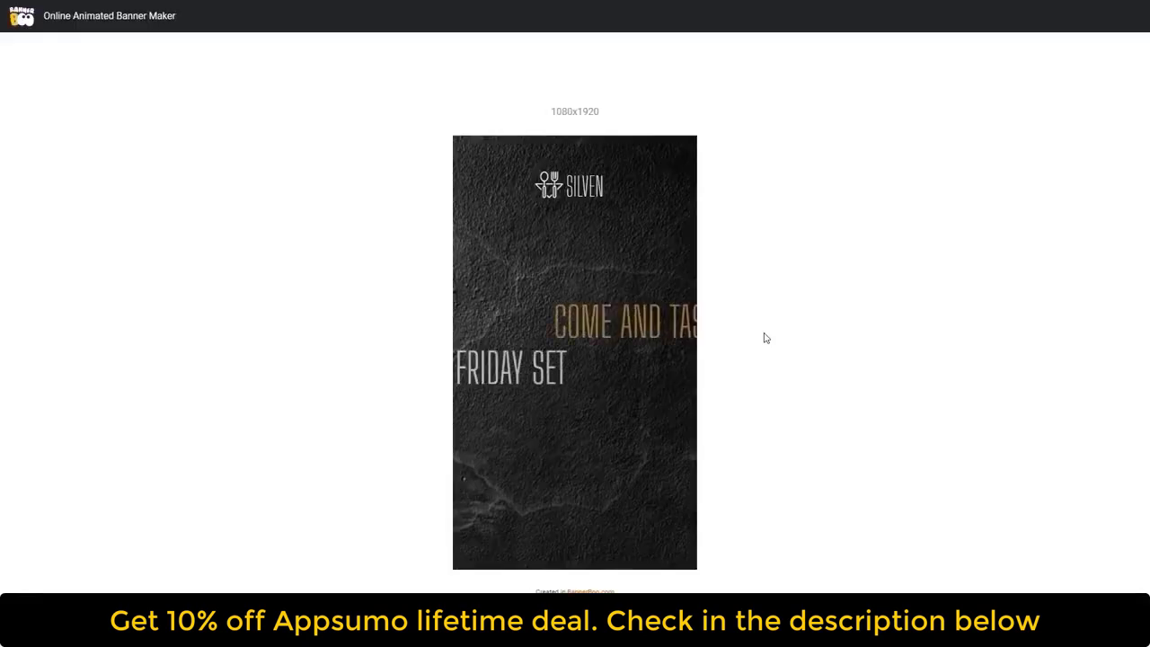